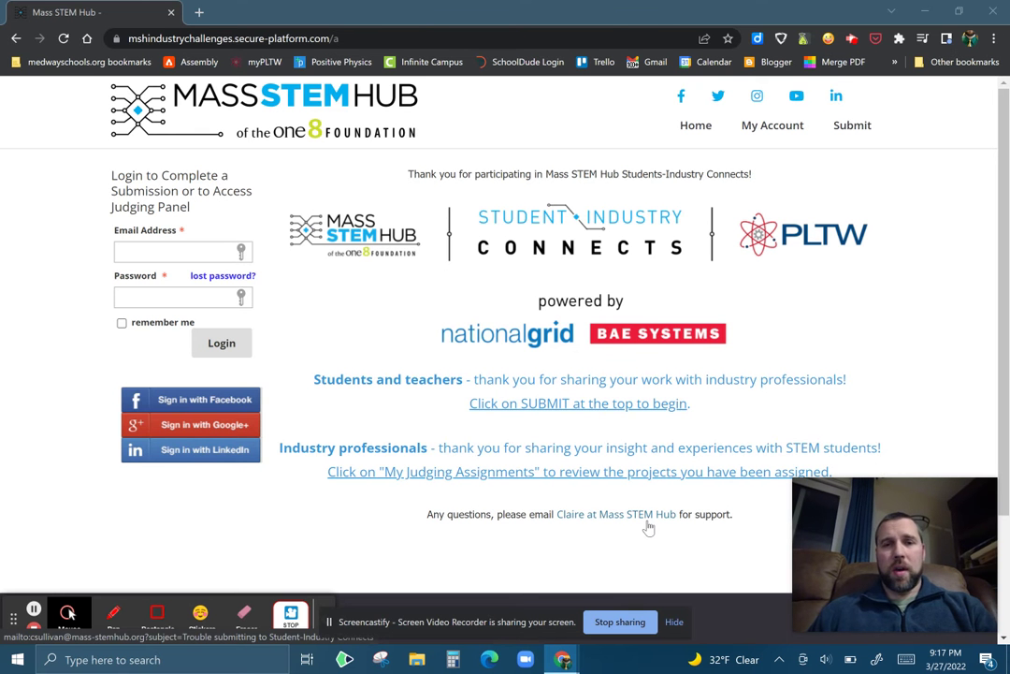
Step: Sign in to Mass STEM Hub with a Google account to reach the home page
{"action": "left_click", "coordinate": [193, 427]}
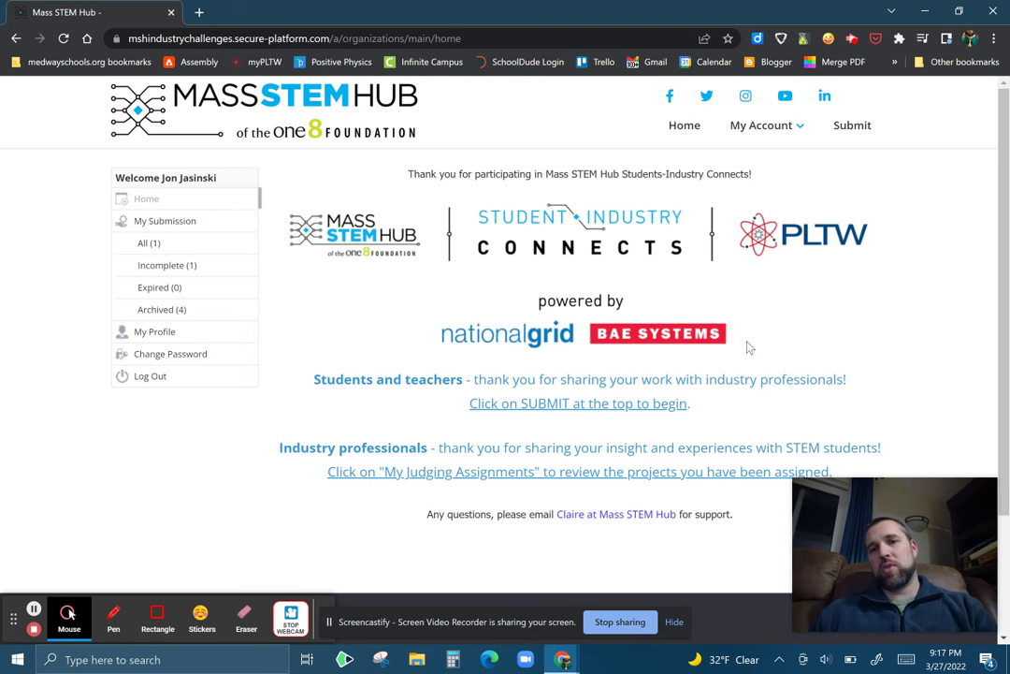
Step: Begin a fresh Student Industry Connects Spring 2022 submission rather than the unfinished one
{"action": "left_click", "coordinate": [852, 131]}
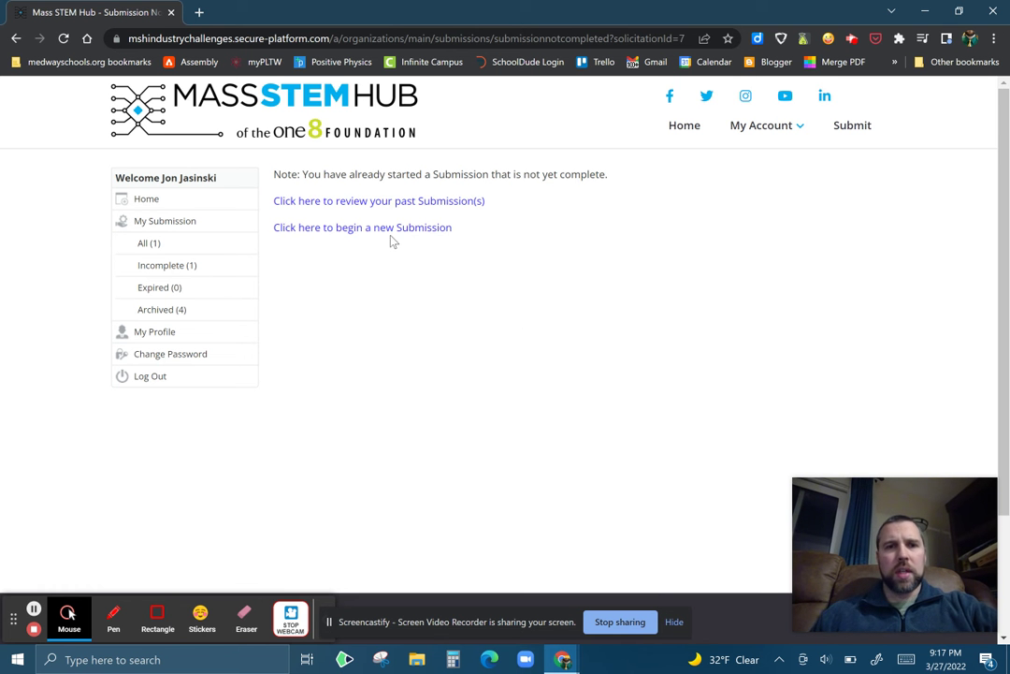
{"action": "left_click", "coordinate": [335, 236]}
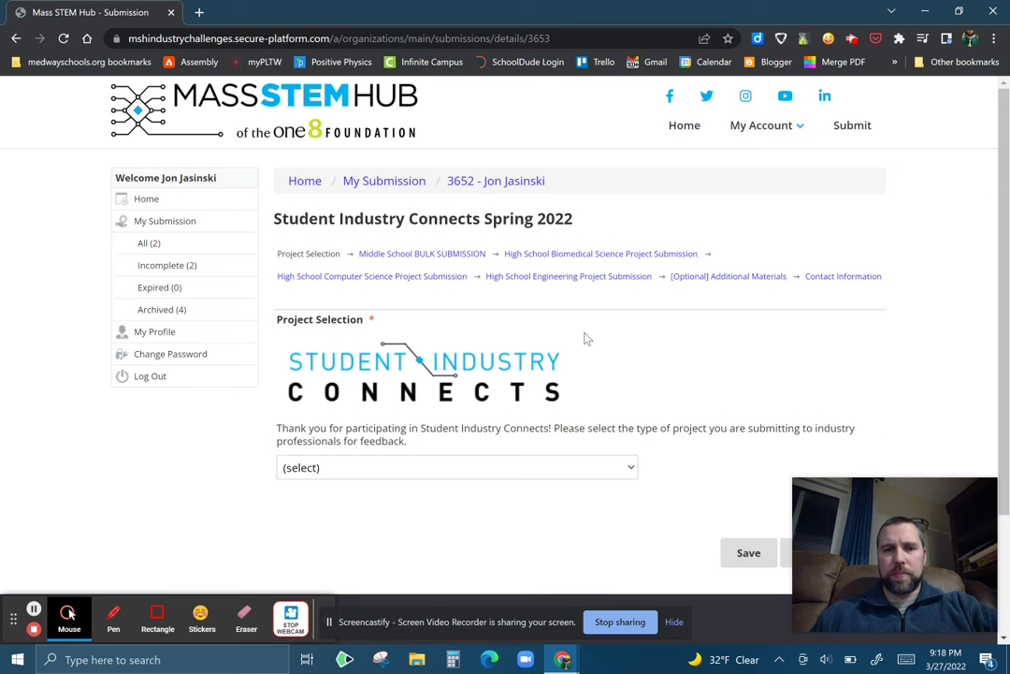
{"action": "scroll", "coordinate": [584, 339], "scroll_direction": "down", "scroll_amount": 2}
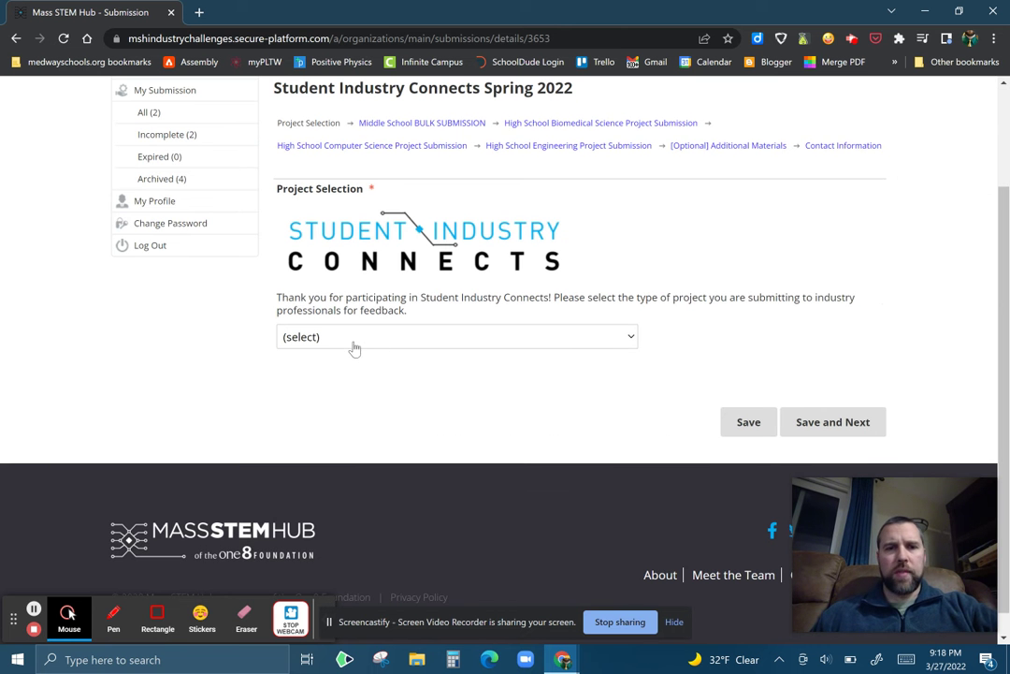
Step: Choose High School Engineering PLTW Project, enter HS team members, and save the page
{"action": "left_click", "coordinate": [354, 338]}
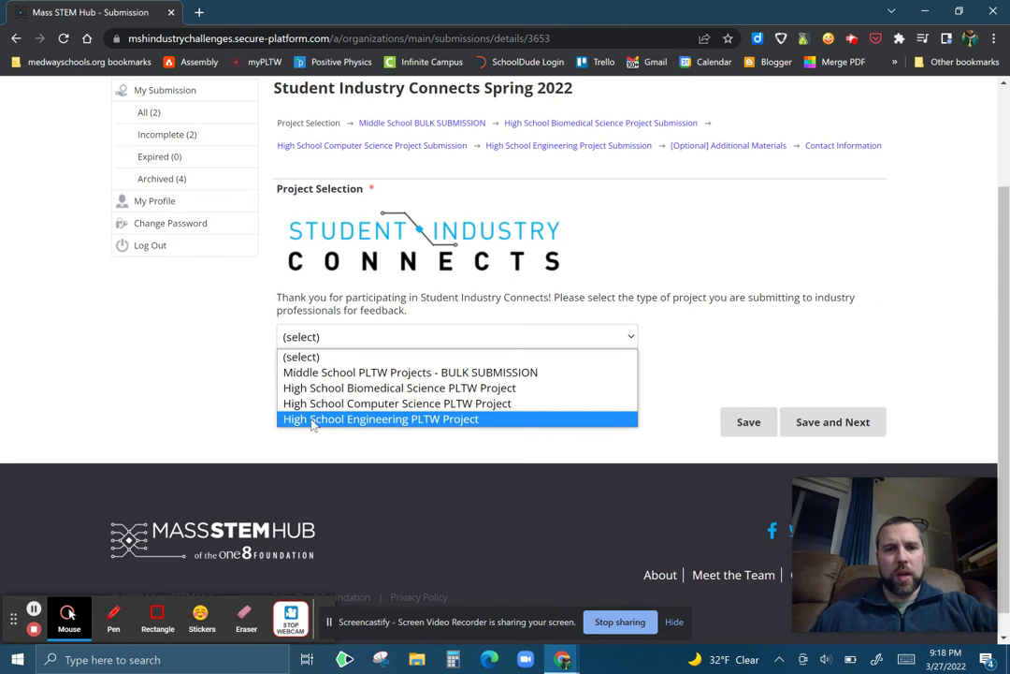
{"action": "left_click", "coordinate": [435, 420]}
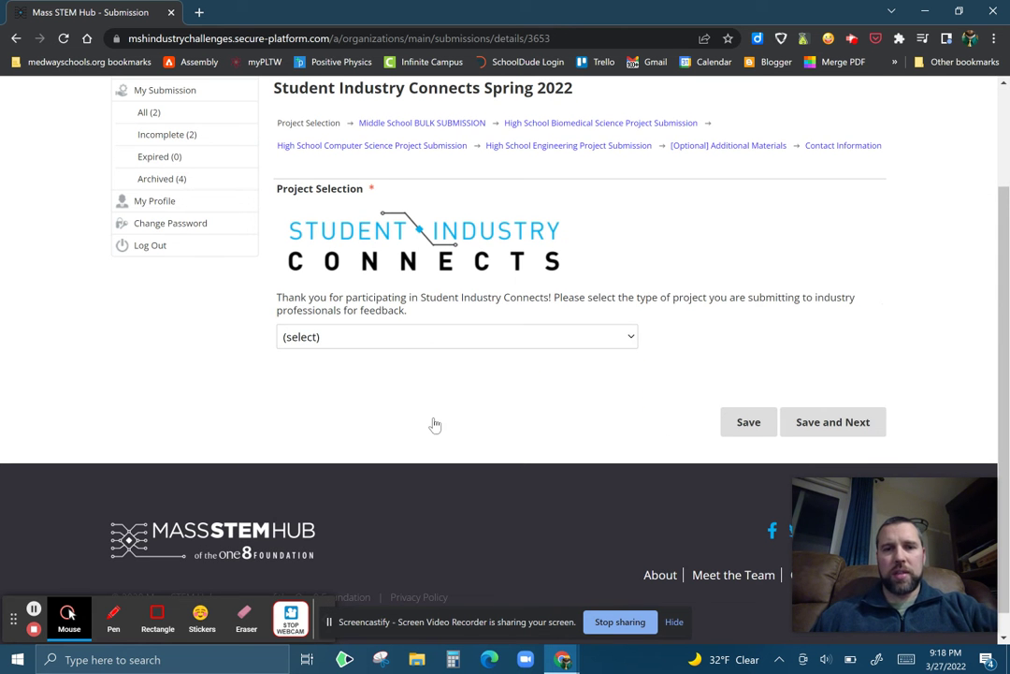
{"action": "left_click", "coordinate": [337, 409]}
{"action": "type", "text": "thing 1 thing 2"}
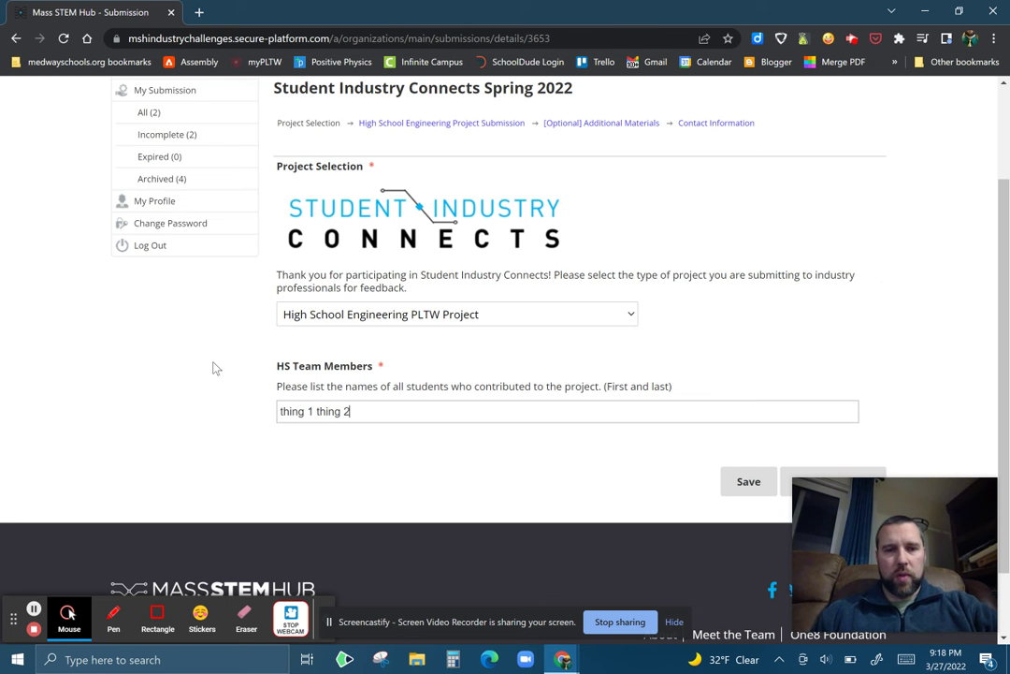
{"action": "left_click", "coordinate": [802, 481]}
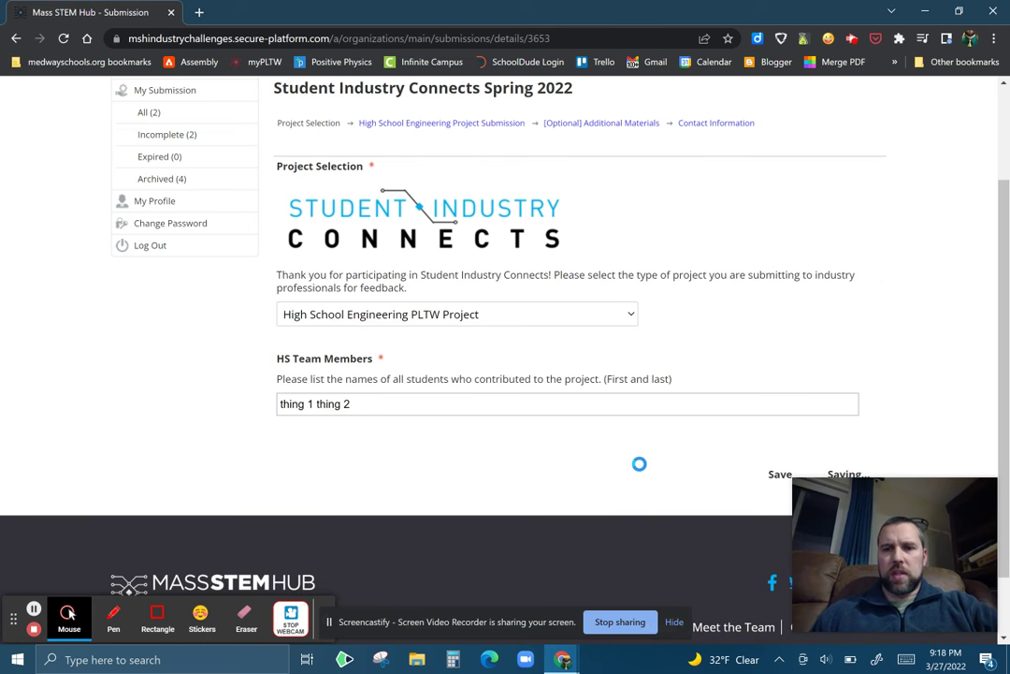
Step: Select IED - Reverse Engineering (2.2.1-2.2.4) and review its description and artifact requirements
{"action": "scroll", "coordinate": [584, 309], "scroll_direction": "up", "scroll_amount": 1}
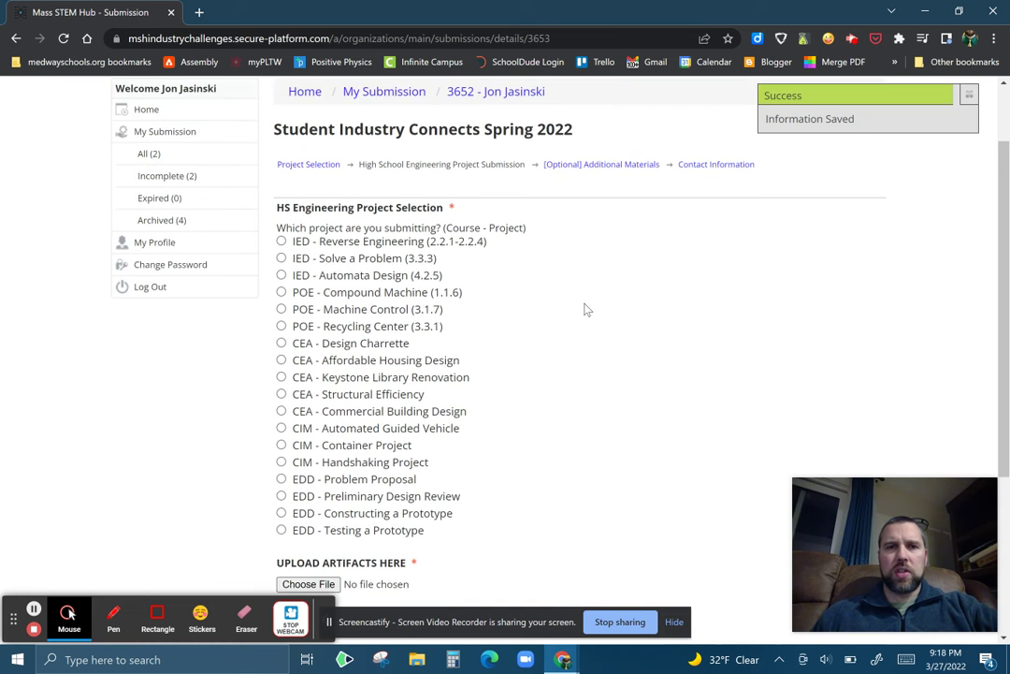
{"action": "scroll", "coordinate": [583, 309], "scroll_direction": "down", "scroll_amount": 1}
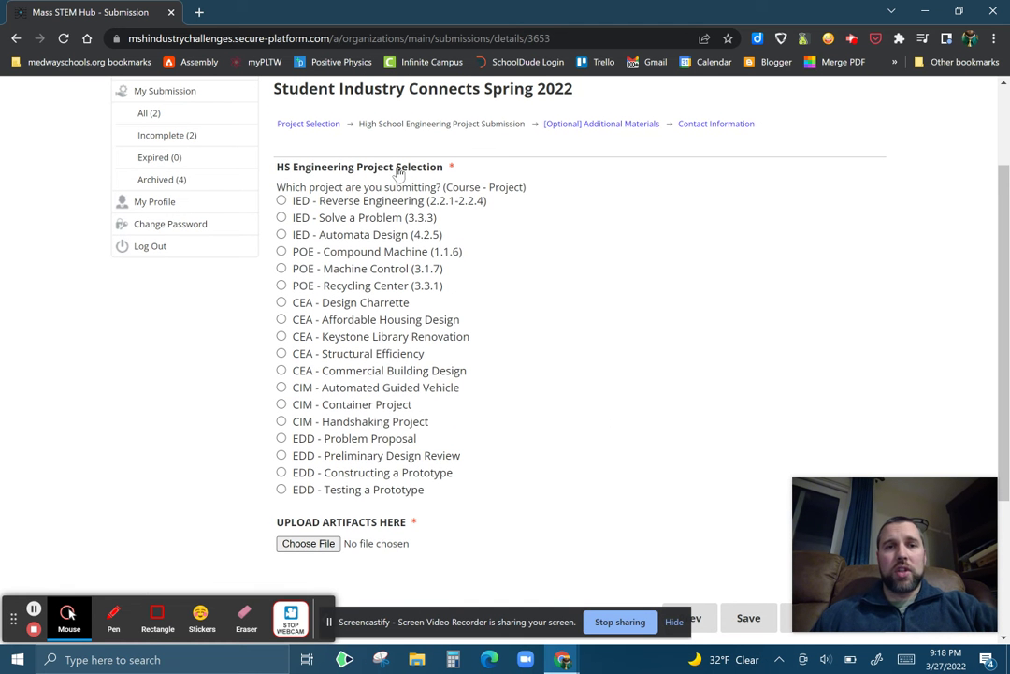
{"action": "left_click", "coordinate": [282, 202]}
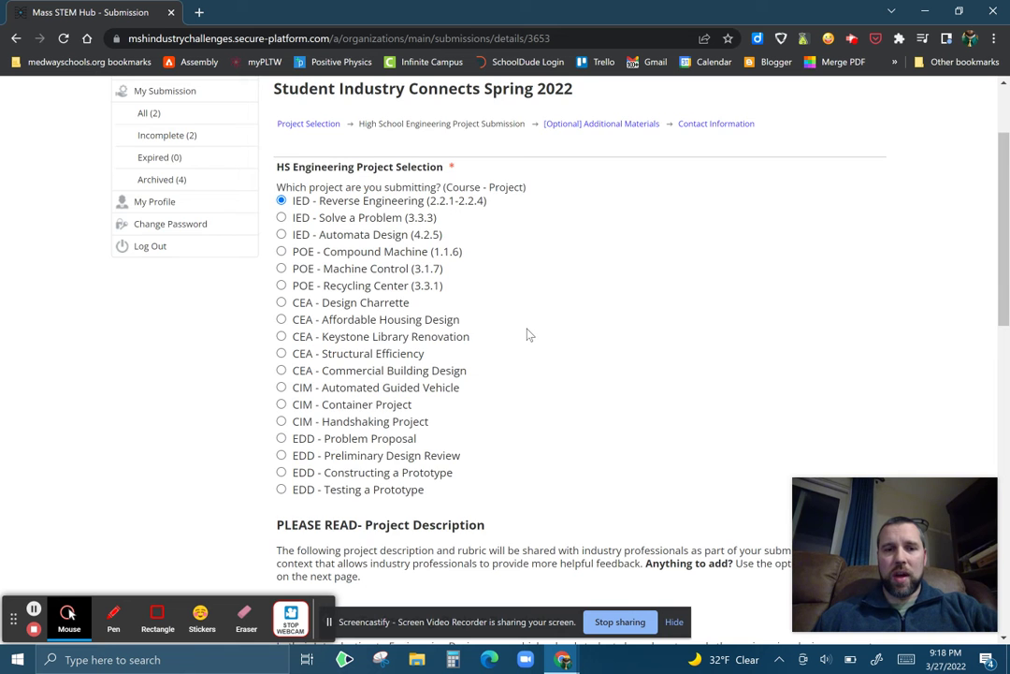
{"action": "scroll", "coordinate": [529, 334], "scroll_direction": "down", "scroll_amount": 2}
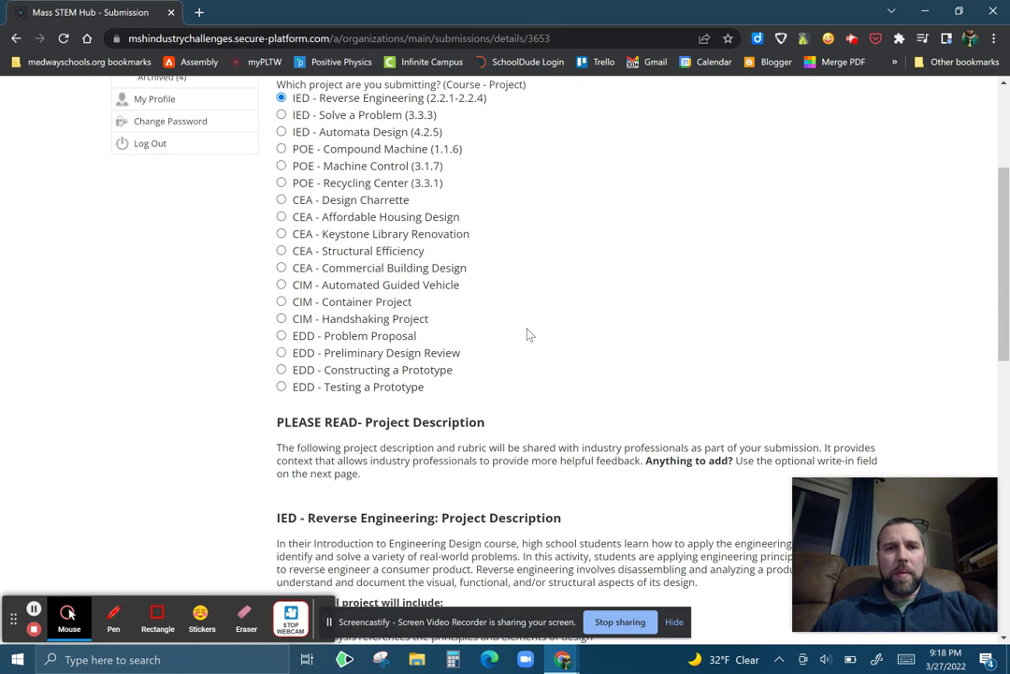
{"action": "scroll", "coordinate": [528, 334], "scroll_direction": "down", "scroll_amount": 2}
{"action": "scroll", "coordinate": [529, 334], "scroll_direction": "down", "scroll_amount": 1}
{"action": "scroll", "coordinate": [528, 334], "scroll_direction": "down", "scroll_amount": 1}
{"action": "scroll", "coordinate": [528, 334], "scroll_direction": "down", "scroll_amount": 1}
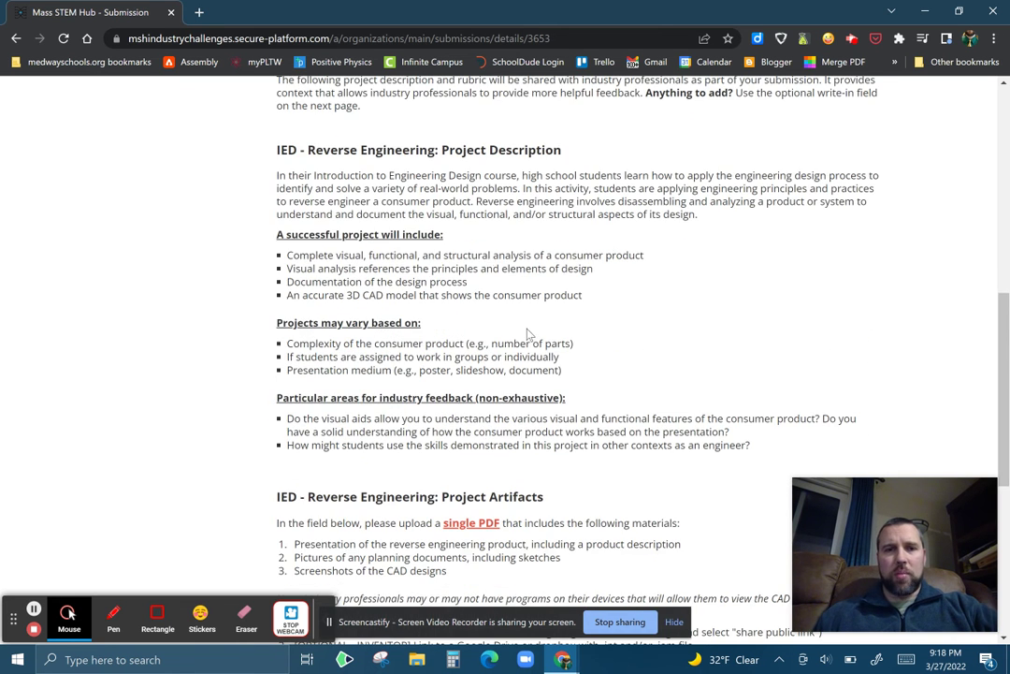
{"action": "scroll", "coordinate": [409, 464], "scroll_direction": "down", "scroll_amount": 2}
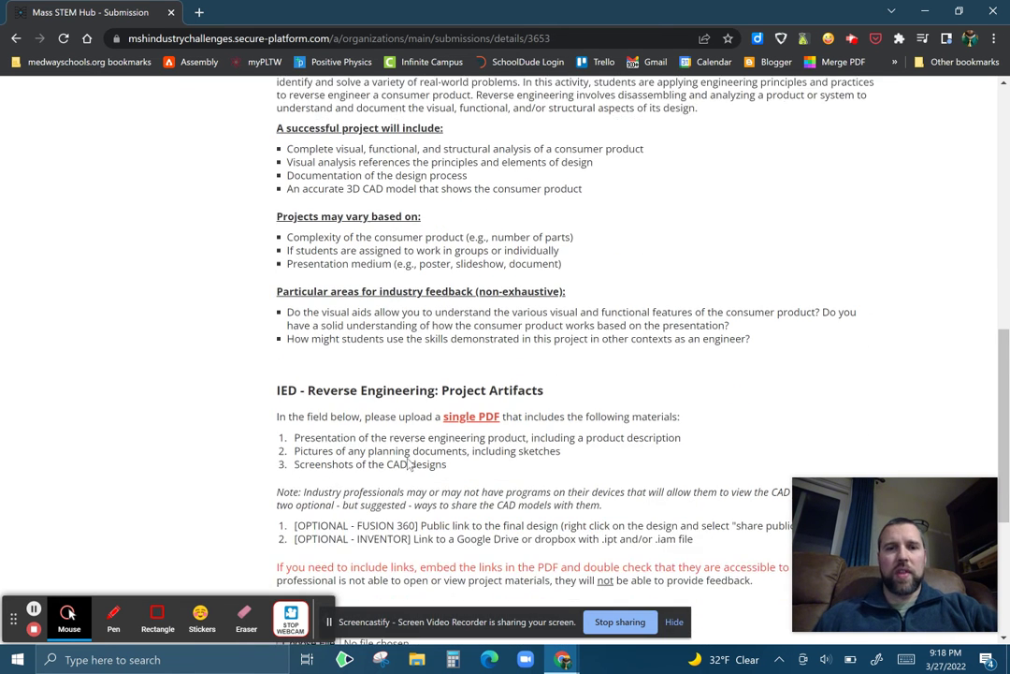
{"action": "scroll", "coordinate": [334, 441], "scroll_direction": "down", "scroll_amount": 2}
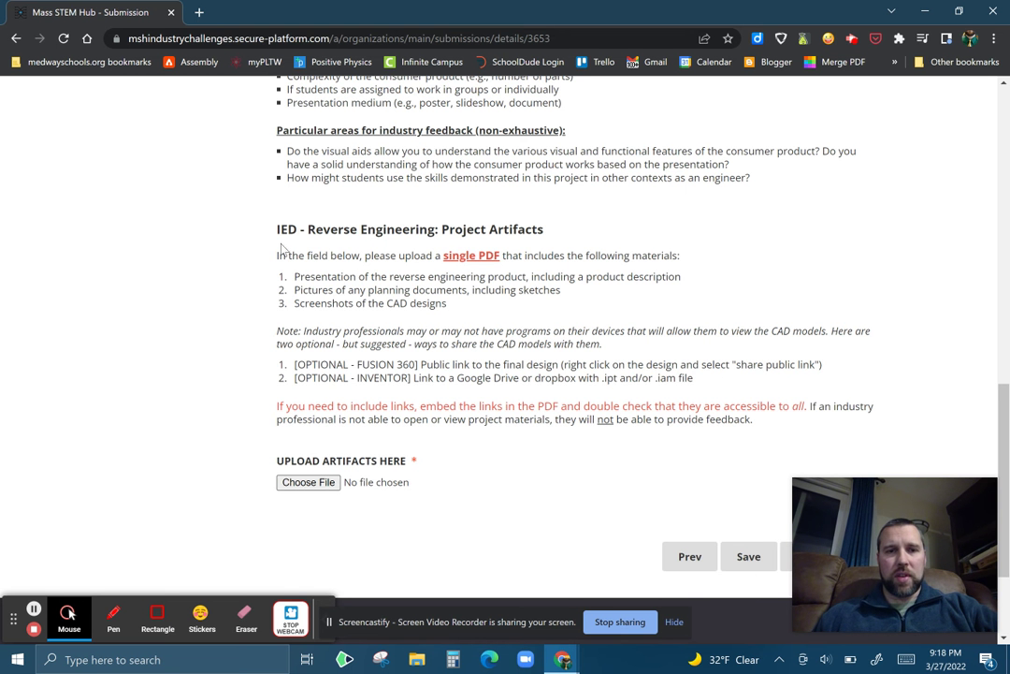
{"action": "scroll", "coordinate": [249, 277], "scroll_direction": "up", "scroll_amount": 5}
{"action": "scroll", "coordinate": [249, 277], "scroll_direction": "up", "scroll_amount": 2}
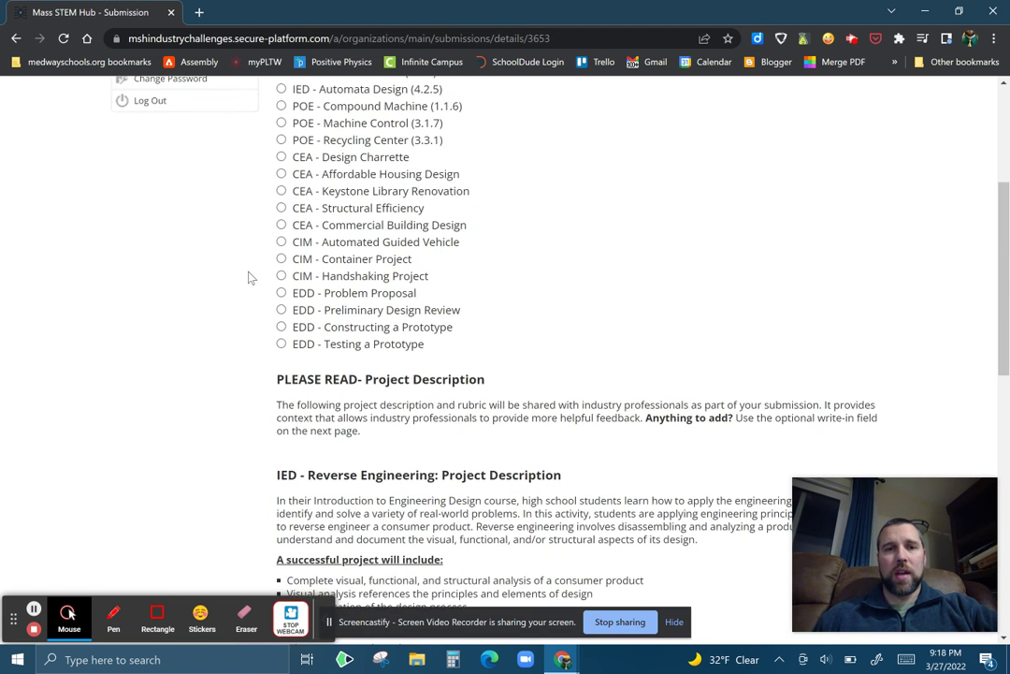
{"action": "scroll", "coordinate": [249, 277], "scroll_direction": "up", "scroll_amount": 1}
{"action": "scroll", "coordinate": [249, 277], "scroll_direction": "up", "scroll_amount": 3}
{"action": "scroll", "coordinate": [249, 277], "scroll_direction": "down", "scroll_amount": 1}
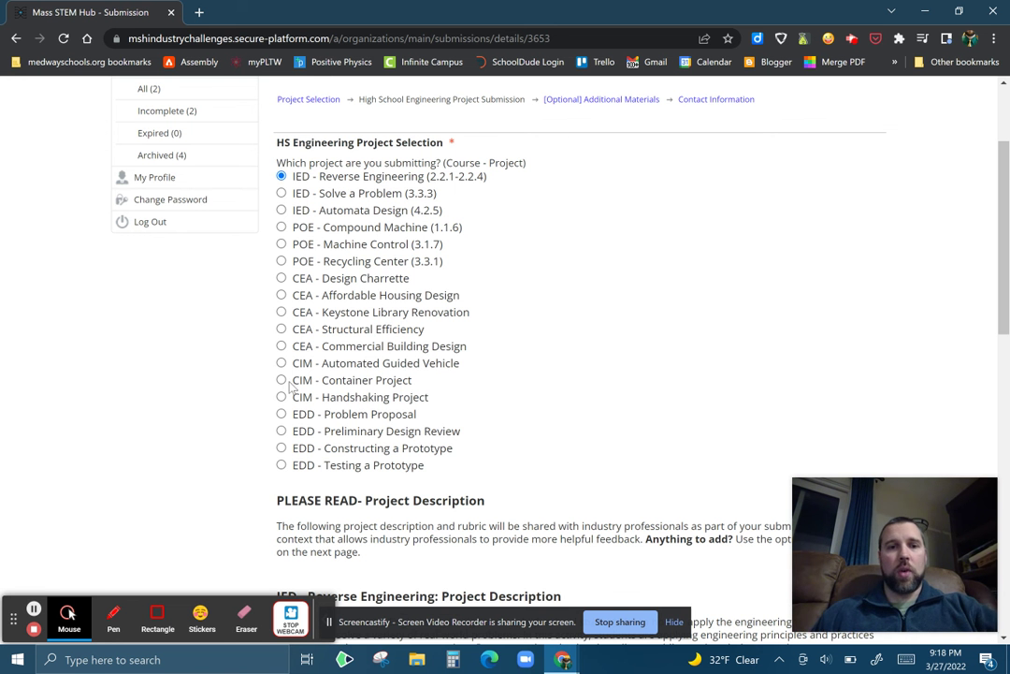
Step: Preview EDD - Constructing a Prototype by reading its description and rubric
{"action": "left_click", "coordinate": [282, 449]}
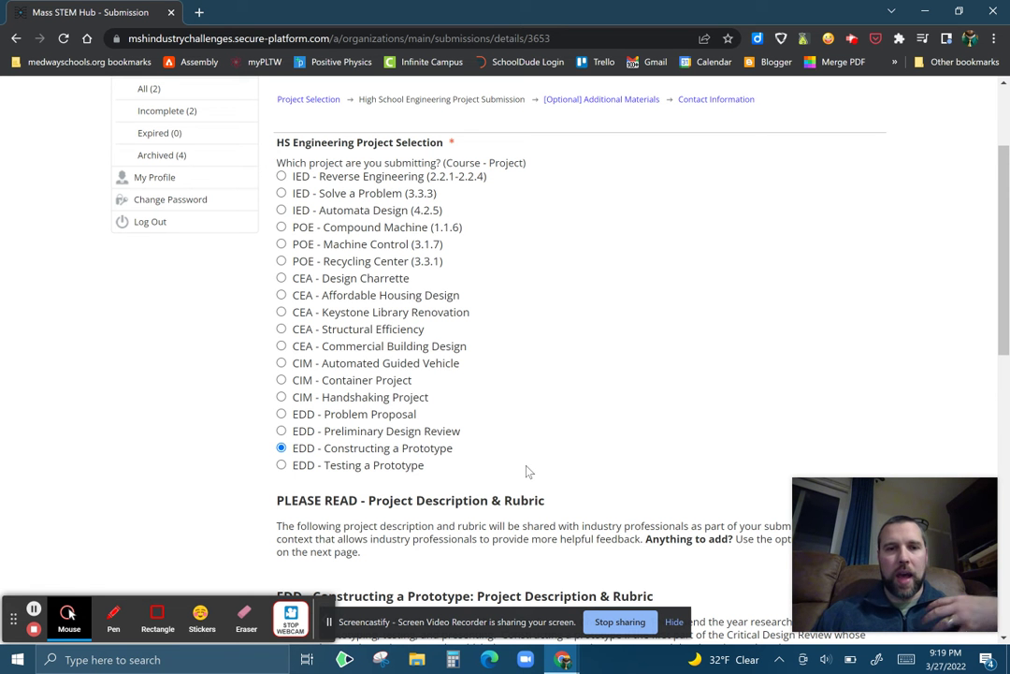
{"action": "scroll", "coordinate": [486, 475], "scroll_direction": "down", "scroll_amount": 3}
{"action": "scroll", "coordinate": [529, 473], "scroll_direction": "down", "scroll_amount": 1}
{"action": "scroll", "coordinate": [529, 468], "scroll_direction": "down", "scroll_amount": 1}
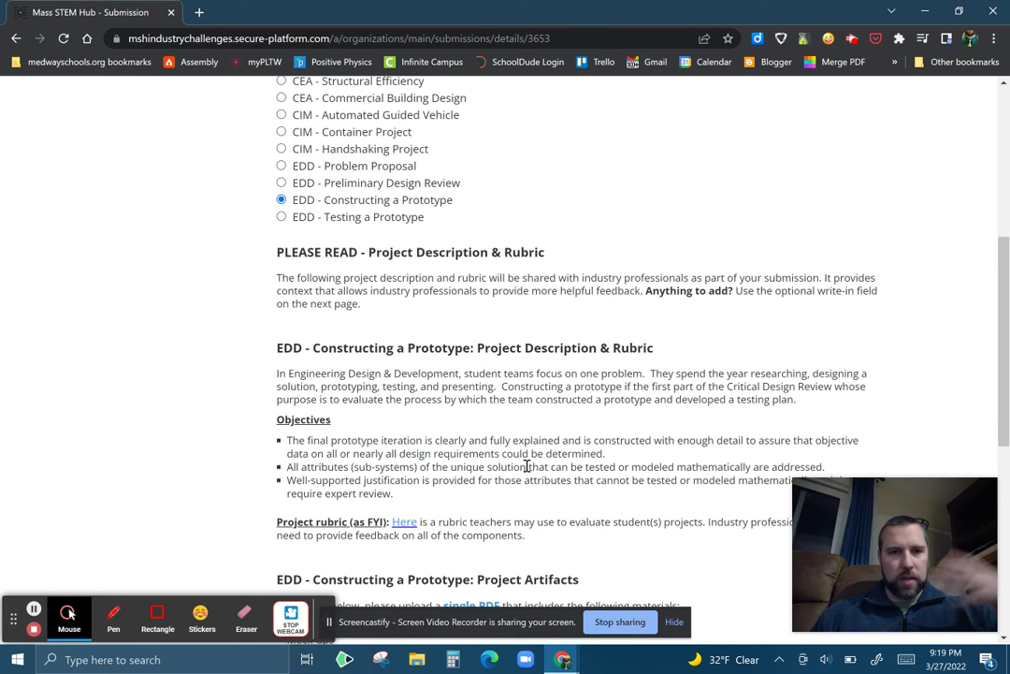
{"action": "scroll", "coordinate": [527, 466], "scroll_direction": "down", "scroll_amount": 2}
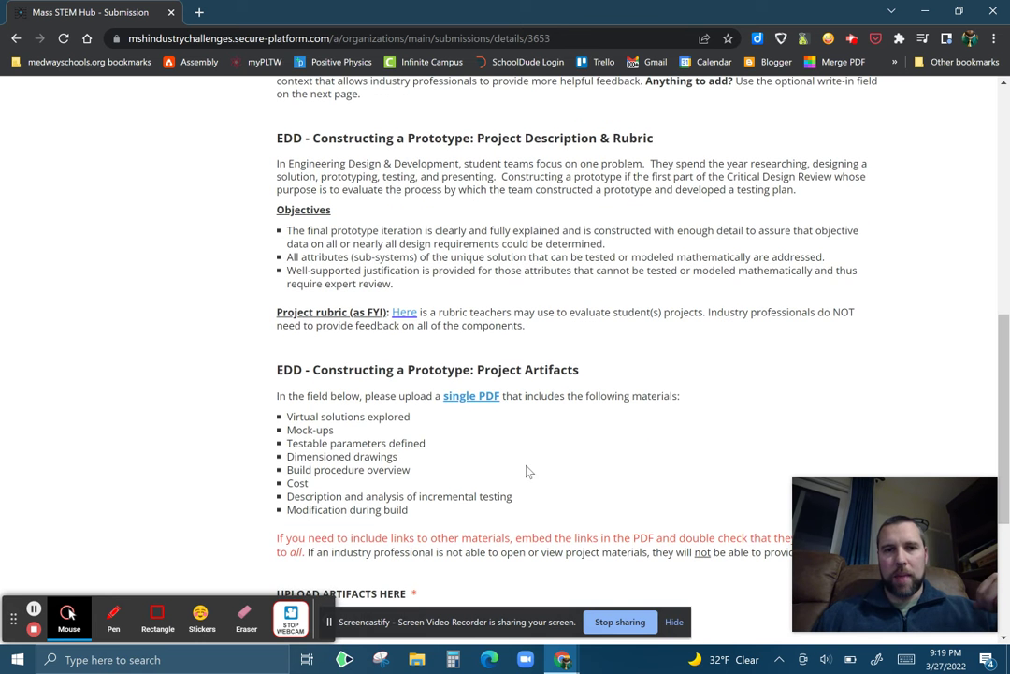
{"action": "scroll", "coordinate": [527, 468], "scroll_direction": "down", "scroll_amount": 1}
{"action": "scroll", "coordinate": [529, 472], "scroll_direction": "down", "scroll_amount": 1}
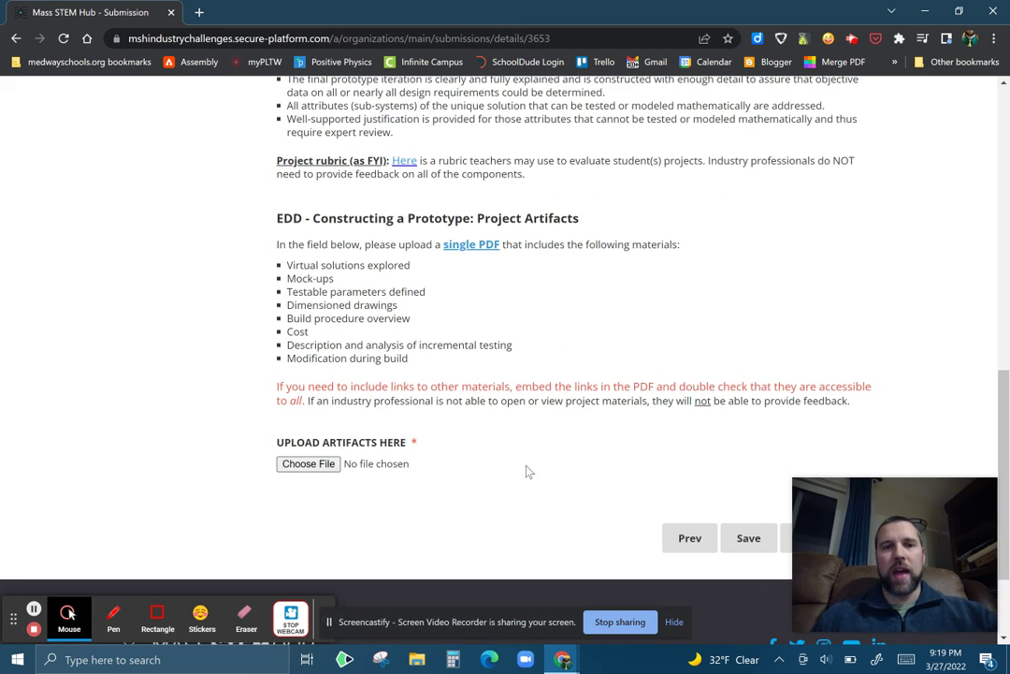
{"action": "scroll", "coordinate": [528, 472], "scroll_direction": "up", "scroll_amount": 2}
{"action": "scroll", "coordinate": [528, 470], "scroll_direction": "up", "scroll_amount": 2}
{"action": "scroll", "coordinate": [527, 466], "scroll_direction": "up", "scroll_amount": 2}
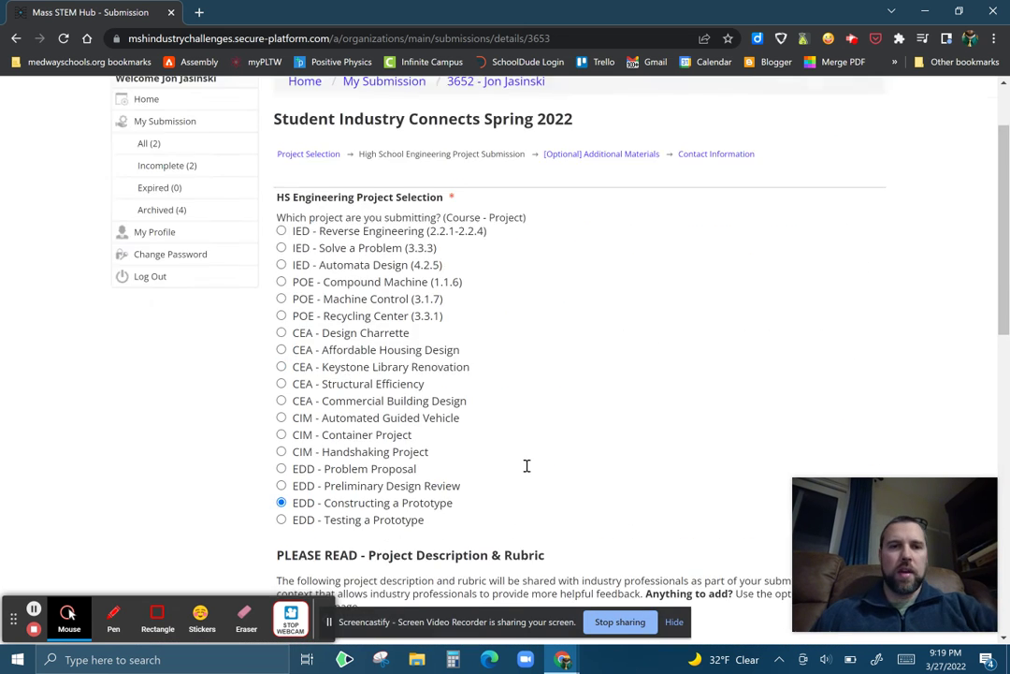
Step: Reselect IED - Reverse Engineering and bring up the Upload Artifacts file chooser
{"action": "left_click", "coordinate": [281, 280]}
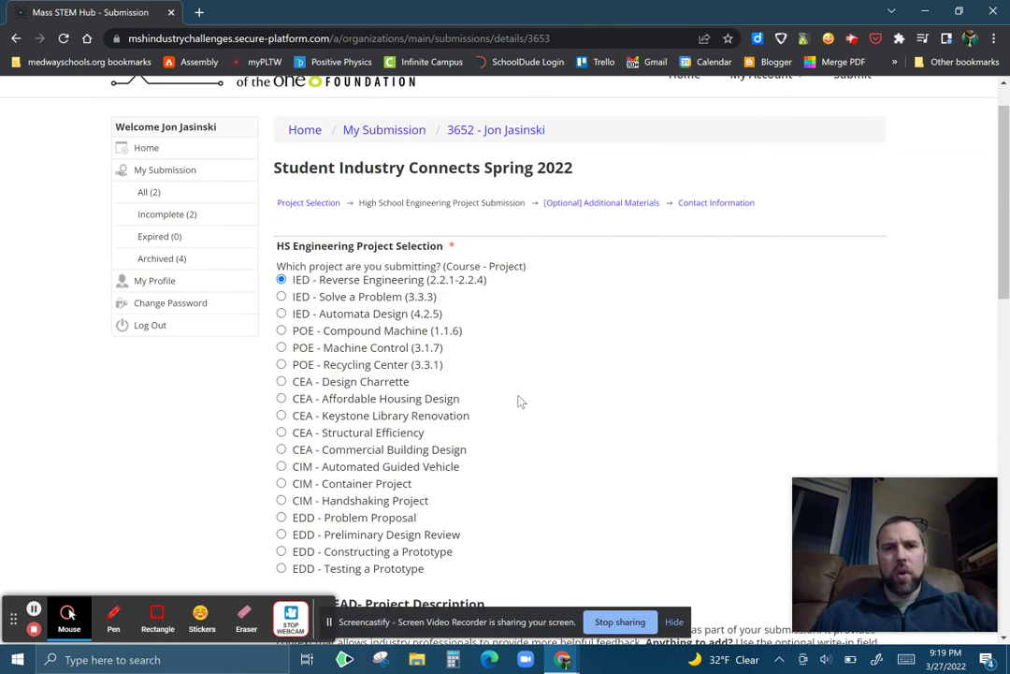
{"action": "scroll", "coordinate": [521, 401], "scroll_direction": "down", "scroll_amount": 5}
{"action": "scroll", "coordinate": [521, 400], "scroll_direction": "down", "scroll_amount": 2}
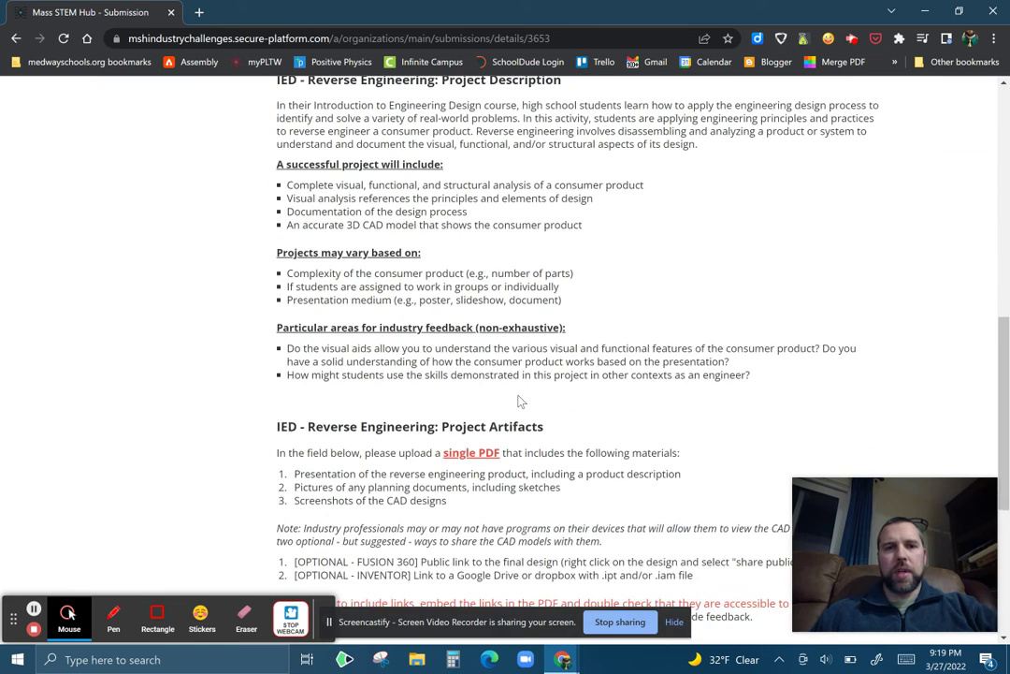
{"action": "scroll", "coordinate": [521, 400], "scroll_direction": "up", "scroll_amount": 1}
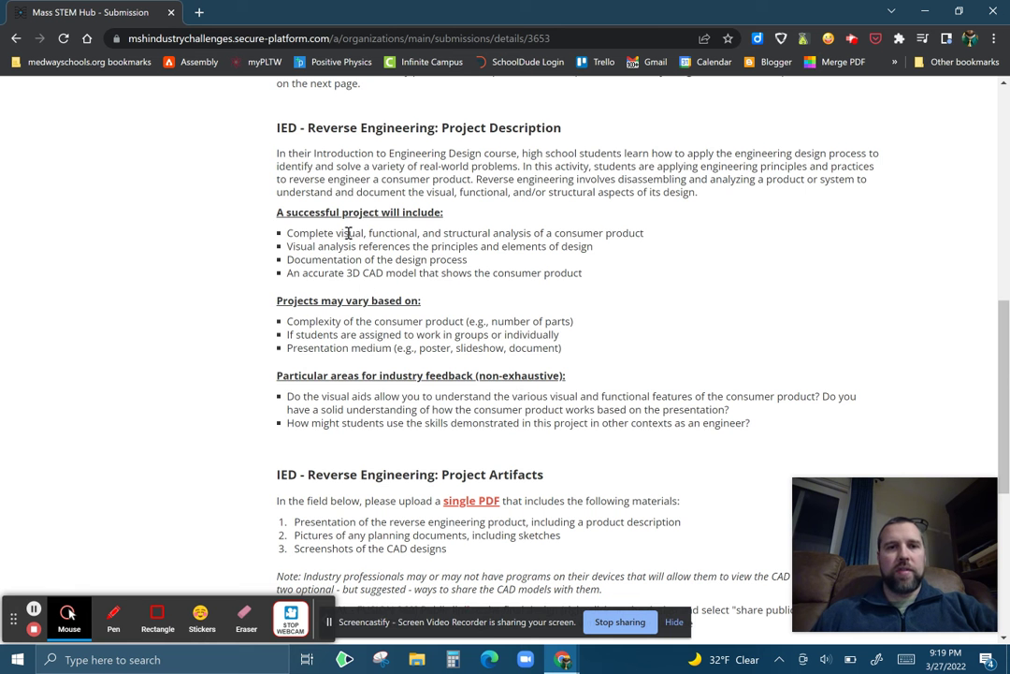
{"action": "scroll", "coordinate": [448, 442], "scroll_direction": "down", "scroll_amount": 3}
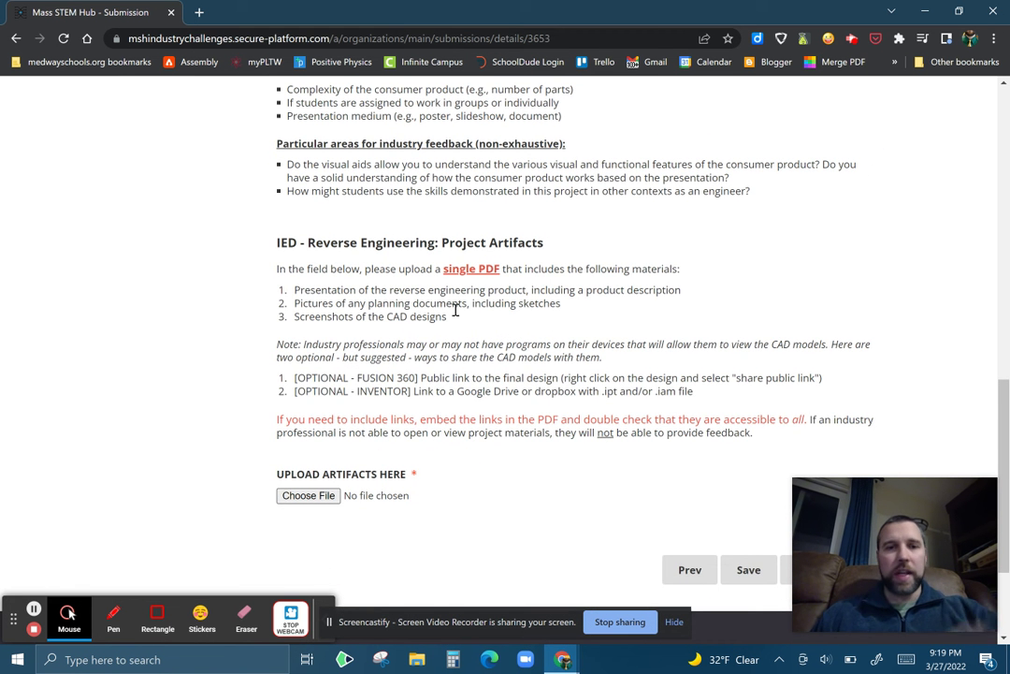
{"action": "scroll", "coordinate": [520, 486], "scroll_direction": "down", "scroll_amount": 2}
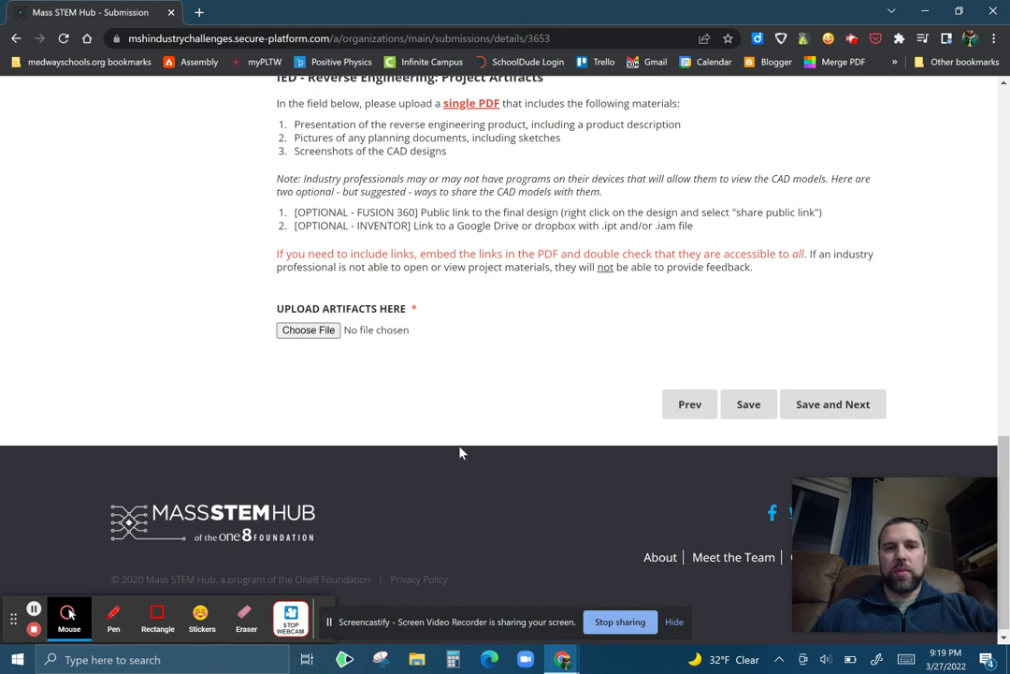
{"action": "left_click", "coordinate": [308, 332]}
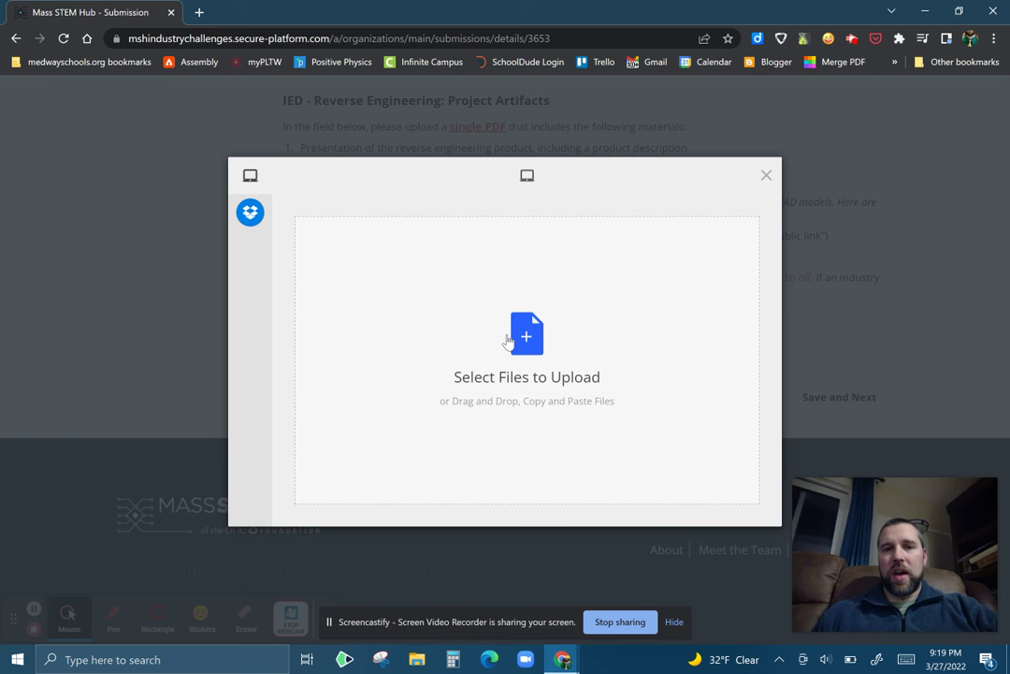
Step: Upload the sub plans PDF as the project artifact
{"action": "left_click", "coordinate": [530, 346]}
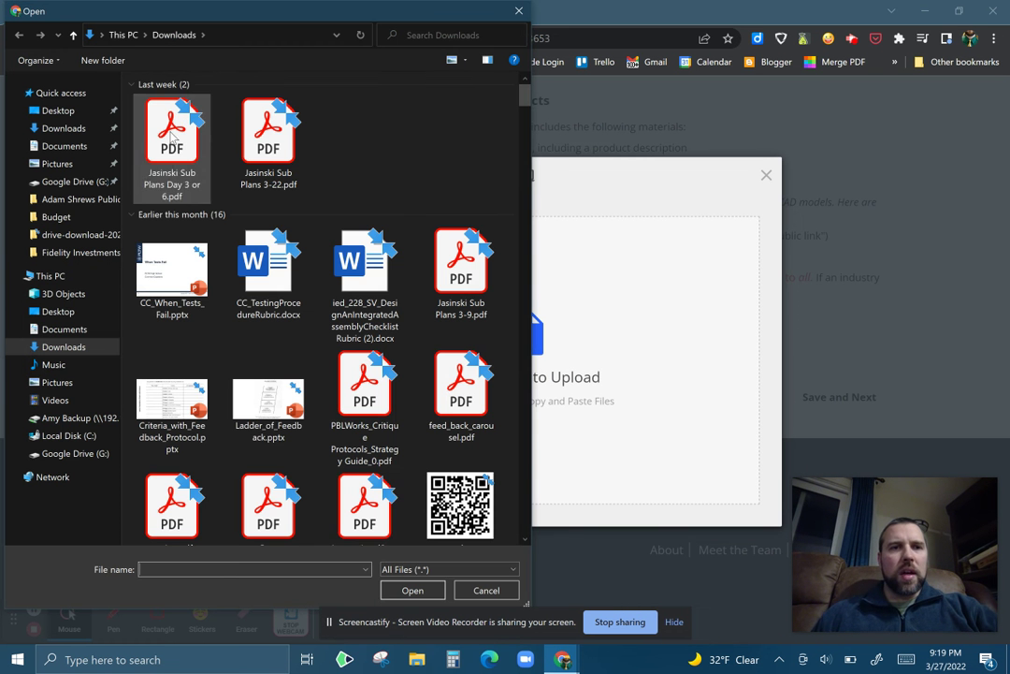
{"action": "left_click", "coordinate": [171, 140]}
{"action": "left_click", "coordinate": [416, 591]}
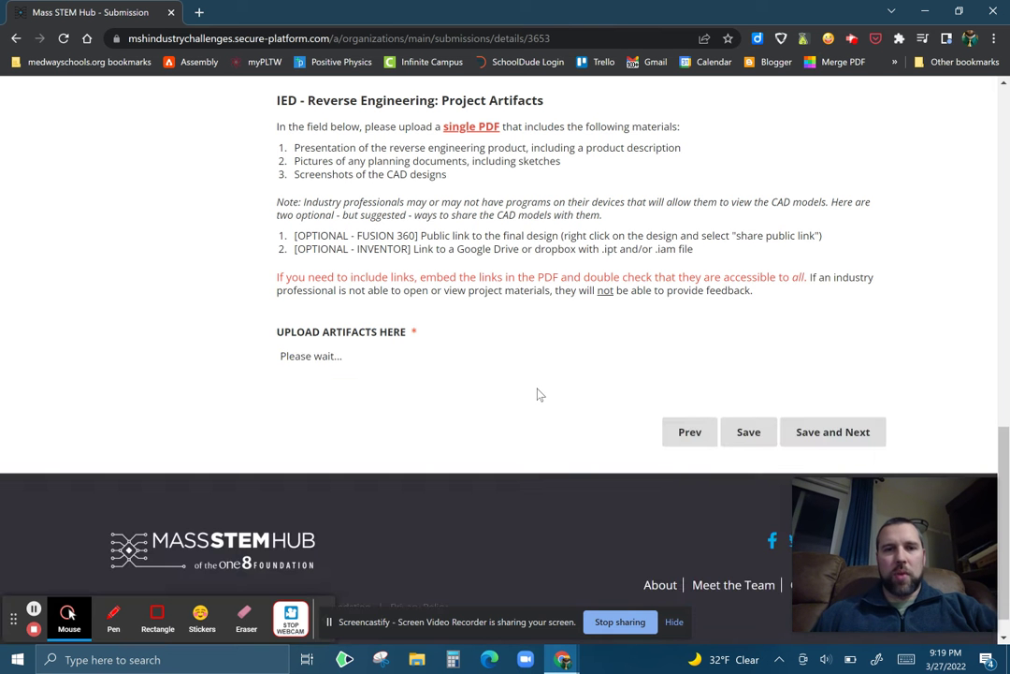
Step: Save the artifact page and continue to Additional Materials
{"action": "scroll", "coordinate": [682, 480], "scroll_direction": "down", "scroll_amount": 1}
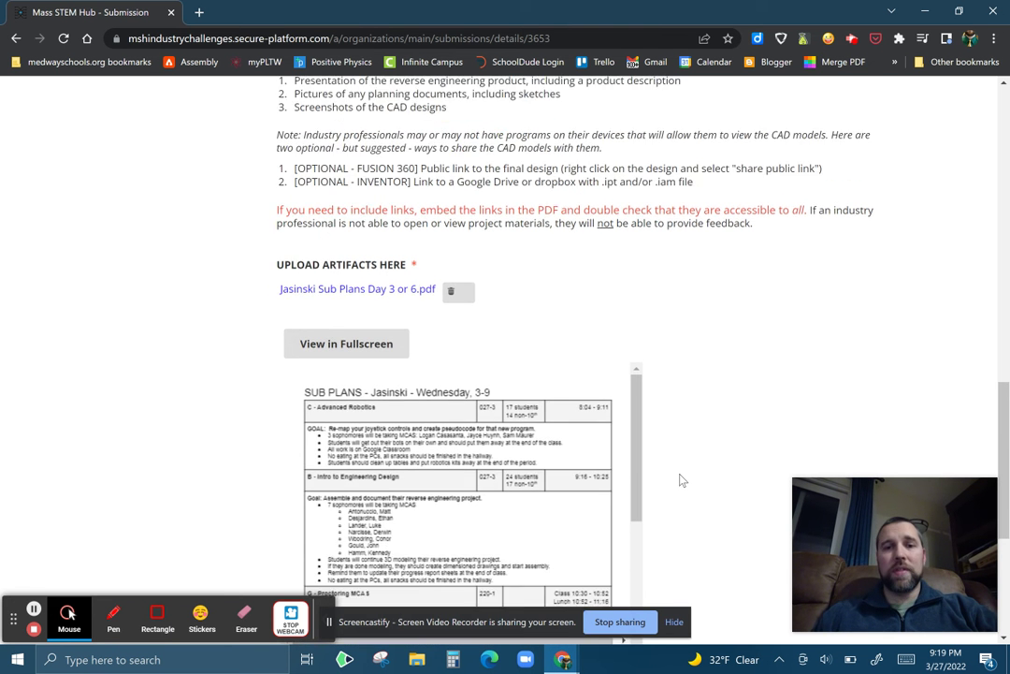
{"action": "scroll", "coordinate": [682, 480], "scroll_direction": "down", "scroll_amount": 2}
{"action": "scroll", "coordinate": [682, 480], "scroll_direction": "down", "scroll_amount": 2}
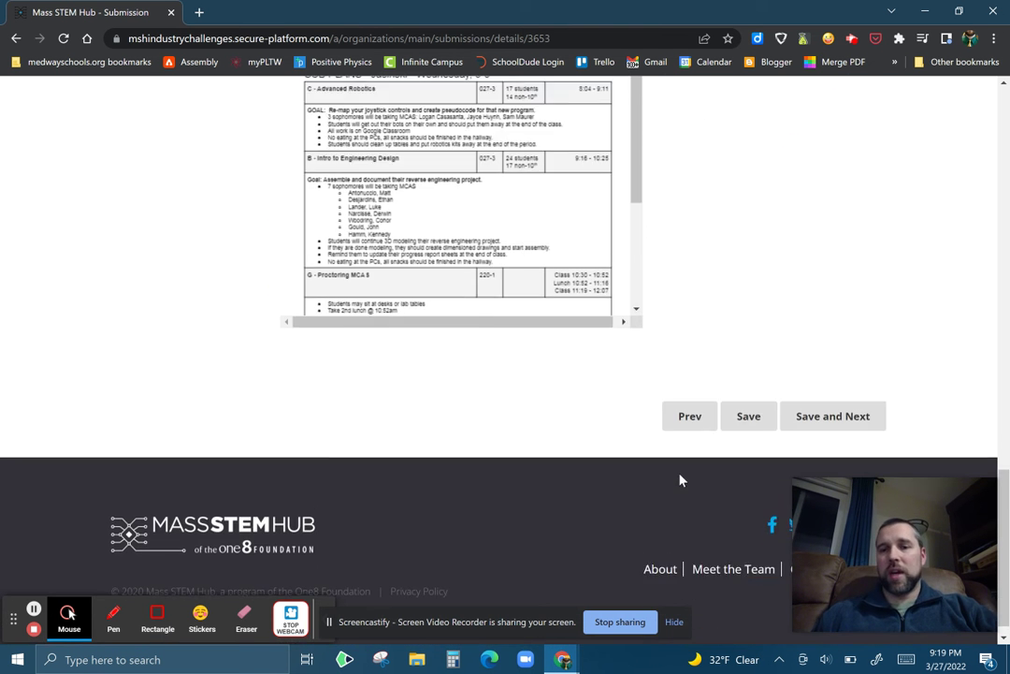
{"action": "left_click", "coordinate": [827, 411]}
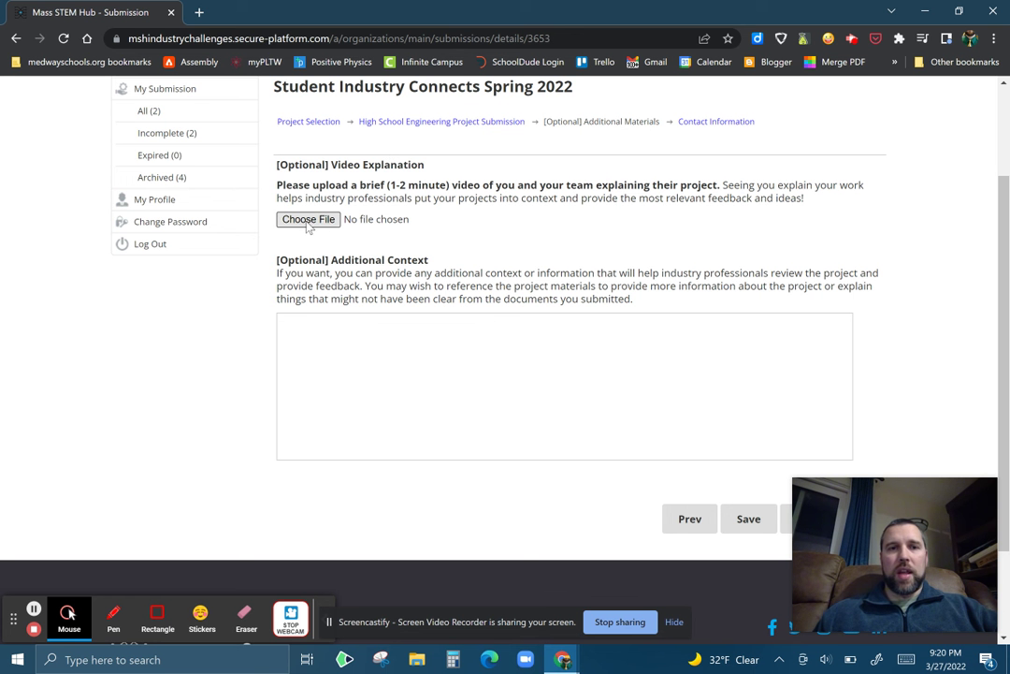
Step: Leave the Additional Context box blank and save, reaching Contact Information
{"action": "left_click", "coordinate": [337, 328]}
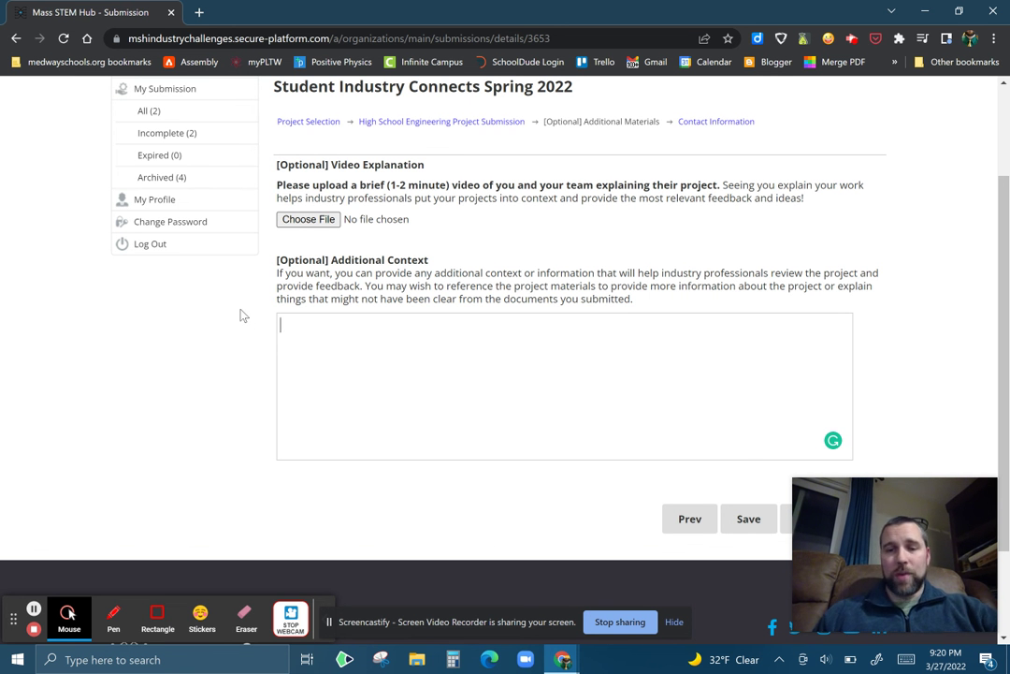
{"action": "left_click", "coordinate": [783, 521]}
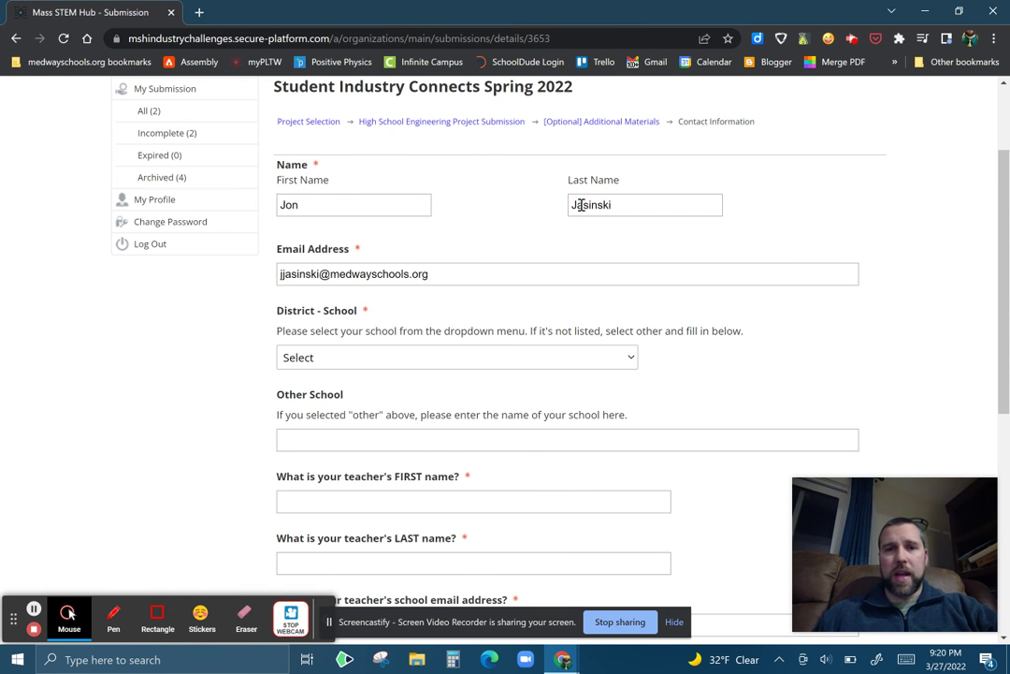
Step: Search 'medway' and pick Medway - Medway High as the District - School
{"action": "scroll", "coordinate": [478, 272], "scroll_direction": "down", "scroll_amount": 2}
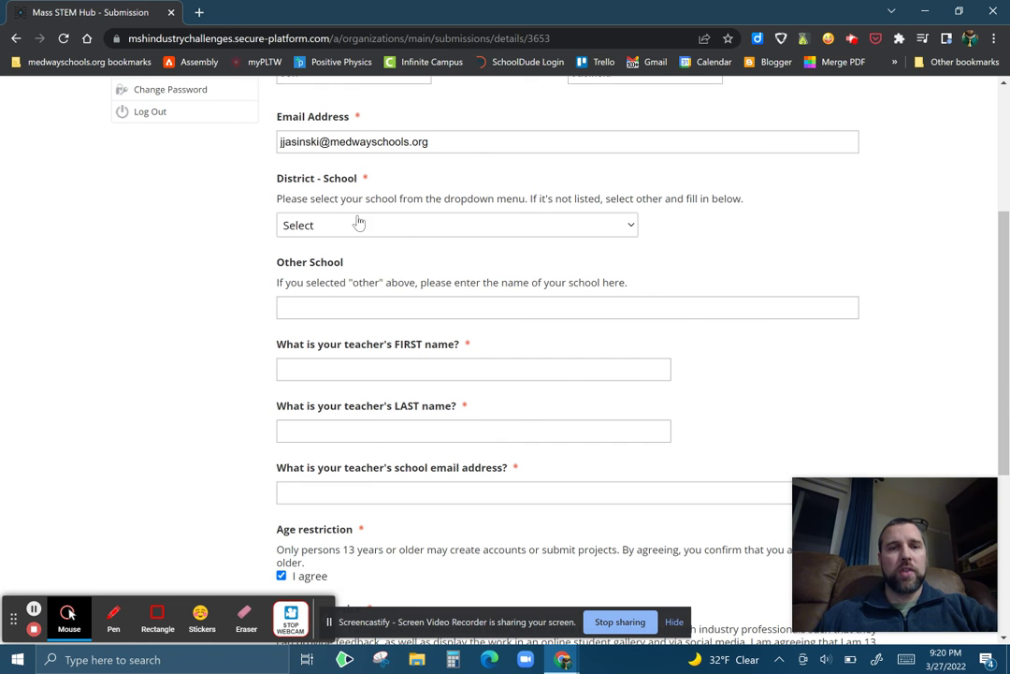
{"action": "left_click", "coordinate": [337, 224]}
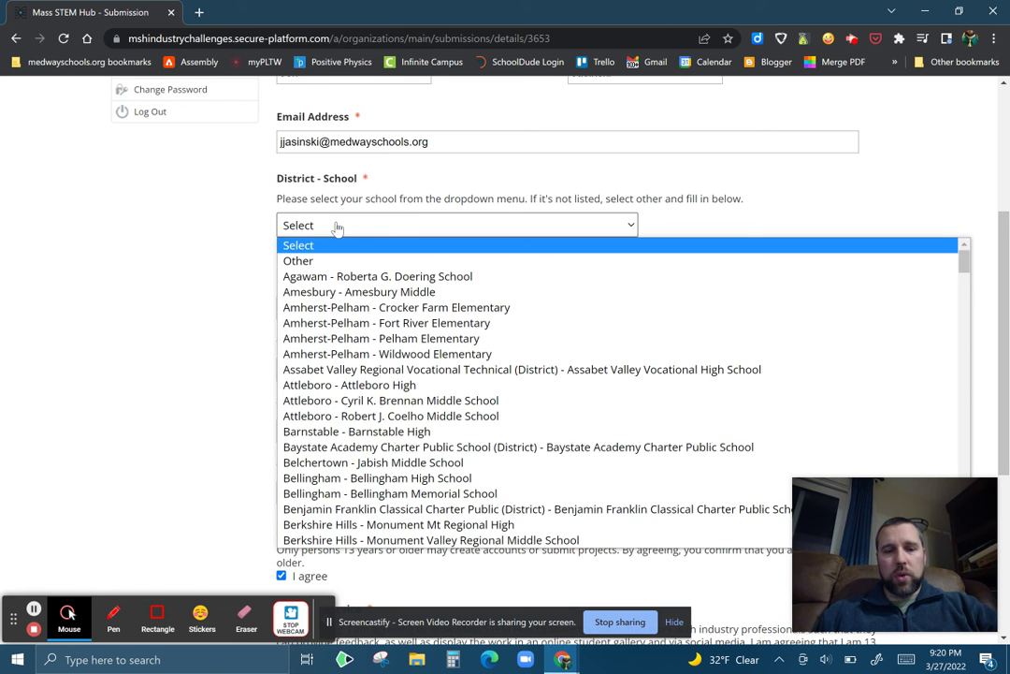
{"action": "type", "text": "medway"}
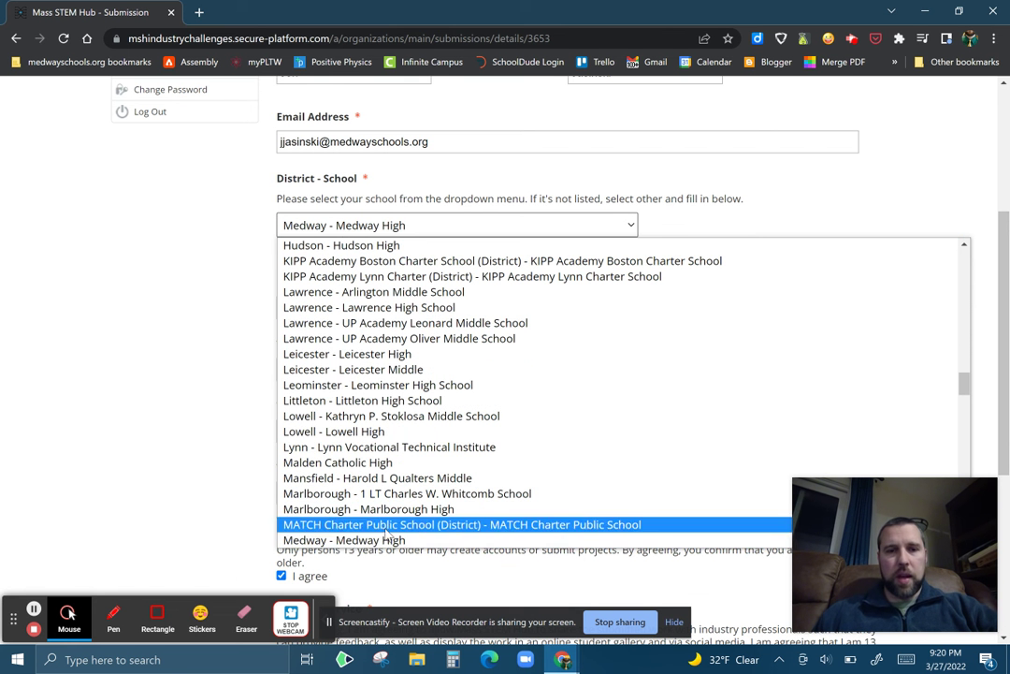
{"action": "left_click", "coordinate": [389, 540]}
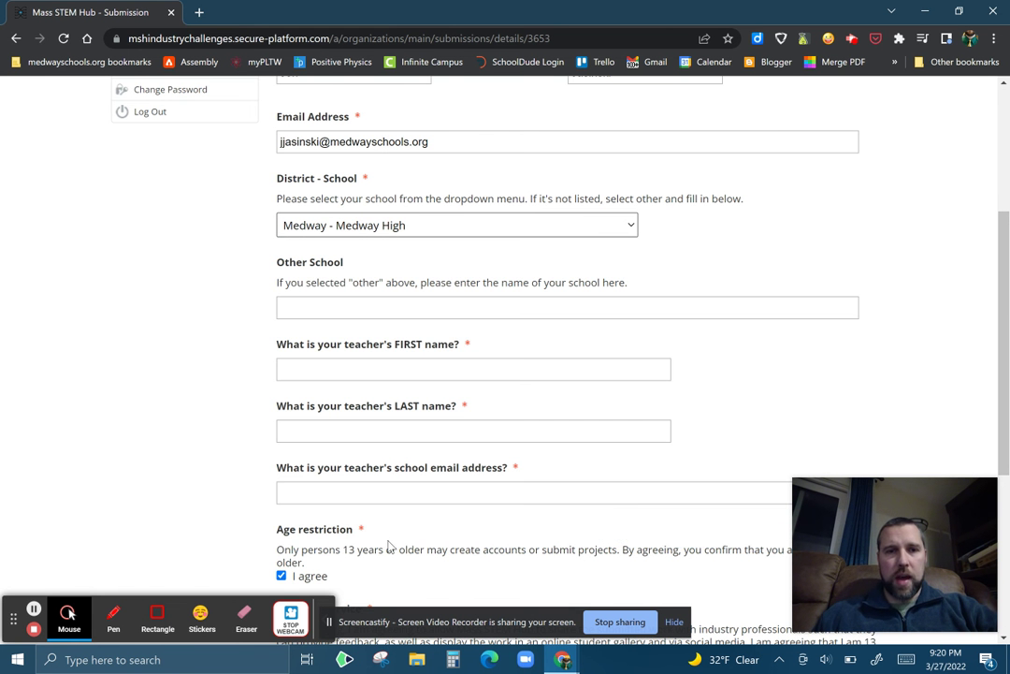
{"action": "scroll", "coordinate": [354, 356], "scroll_direction": "down", "scroll_amount": 1}
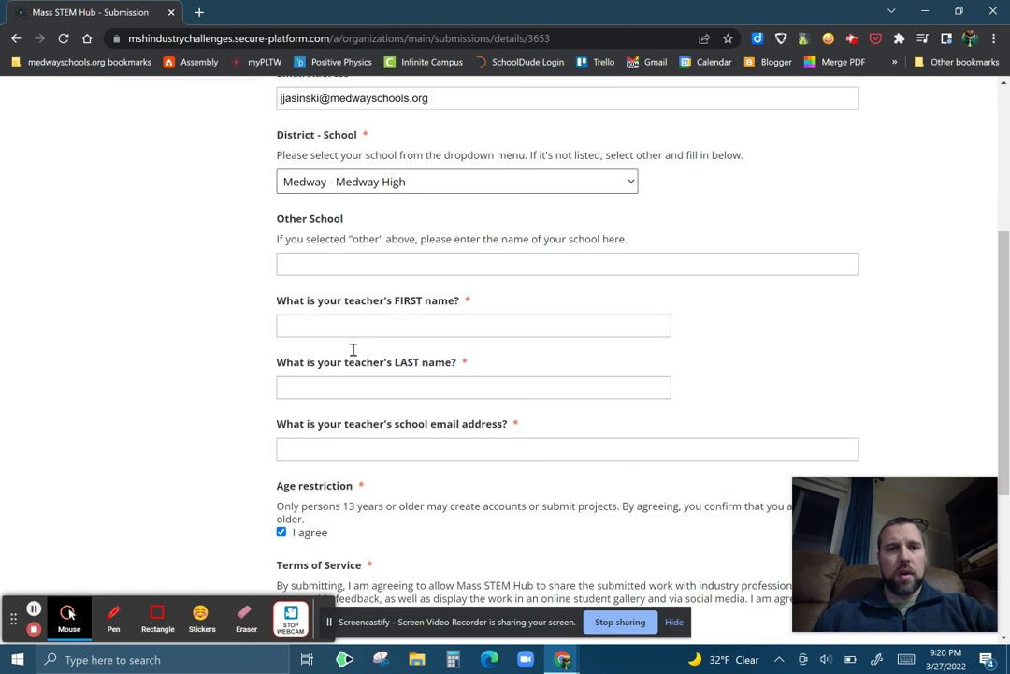
{"action": "left_click", "coordinate": [345, 333]}
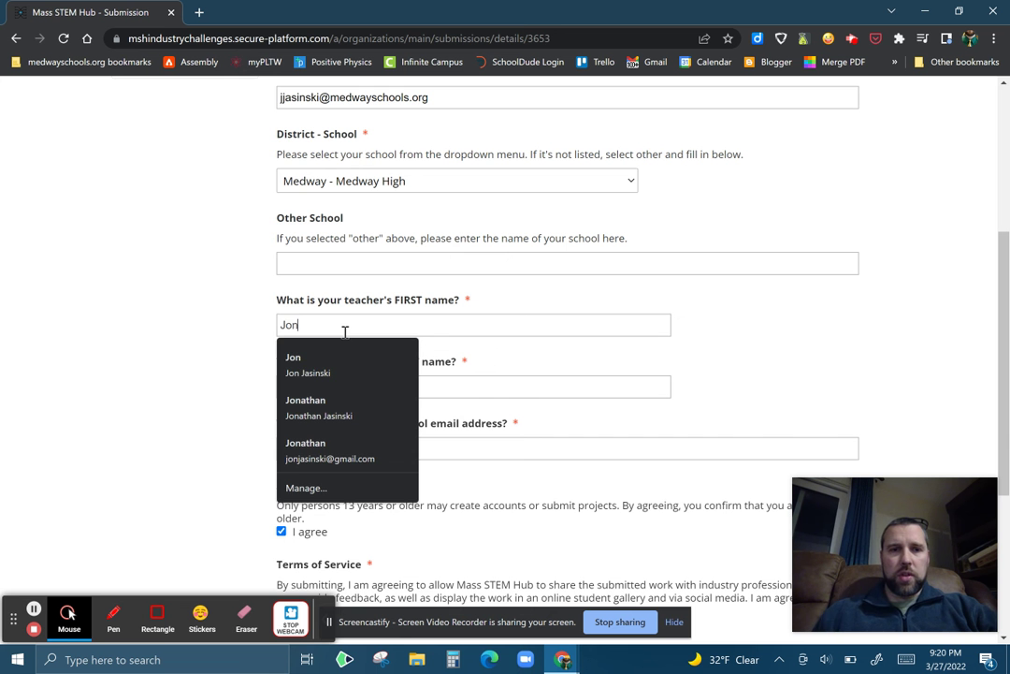
{"action": "left_click", "coordinate": [269, 441]}
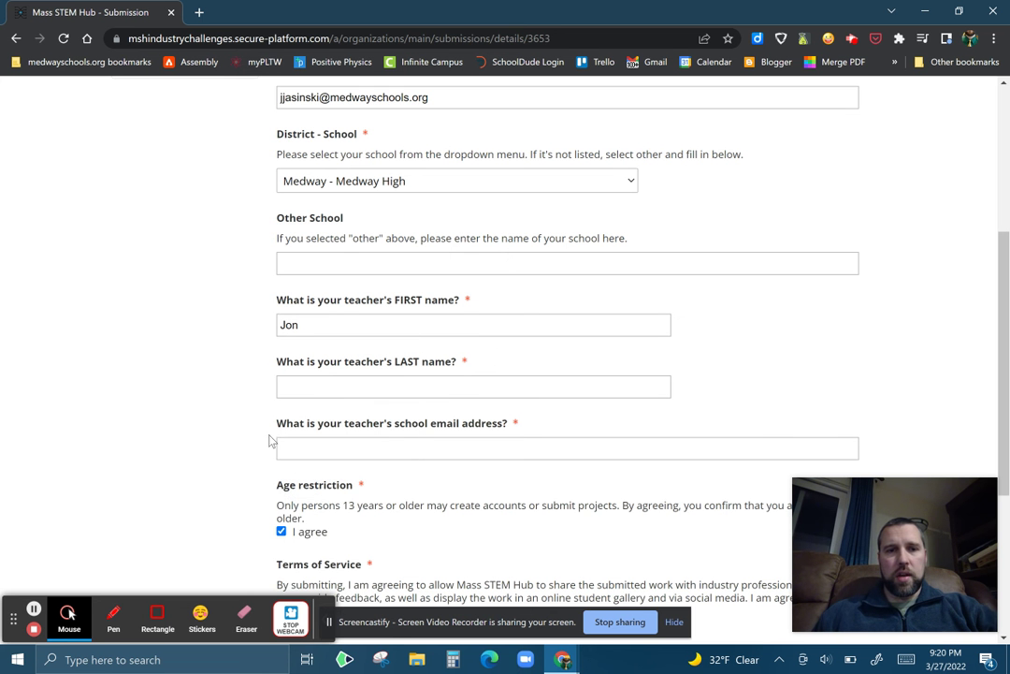
{"action": "left_click", "coordinate": [330, 389]}
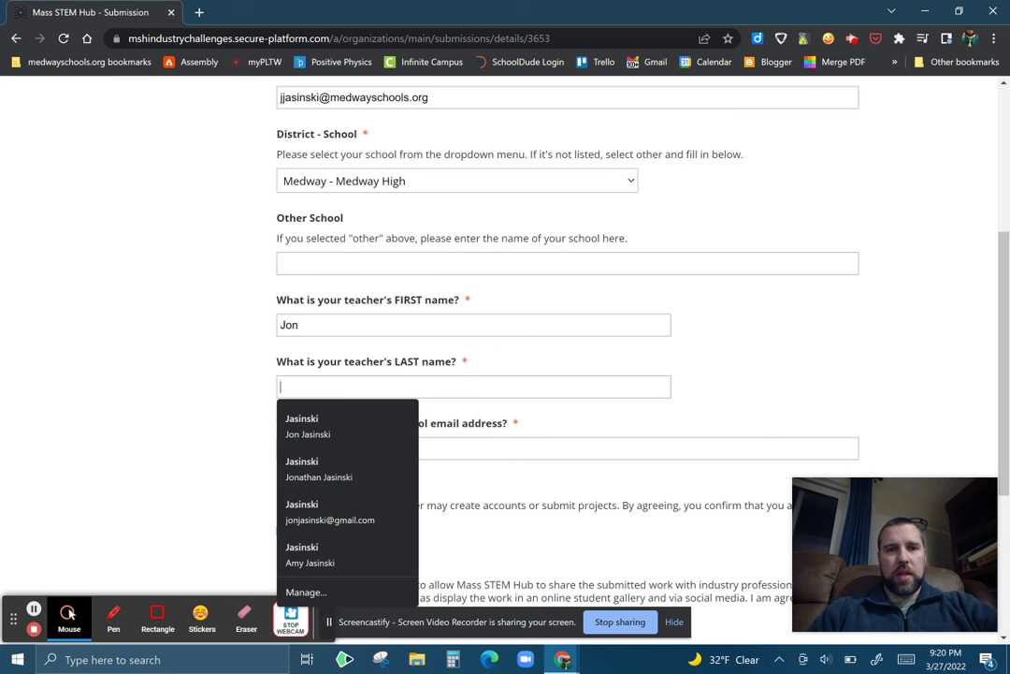
{"action": "scroll", "coordinate": [505, 356], "scroll_direction": "up", "scroll_amount": 5}
{"action": "scroll", "coordinate": [505, 355], "scroll_direction": "up", "scroll_amount": 2}
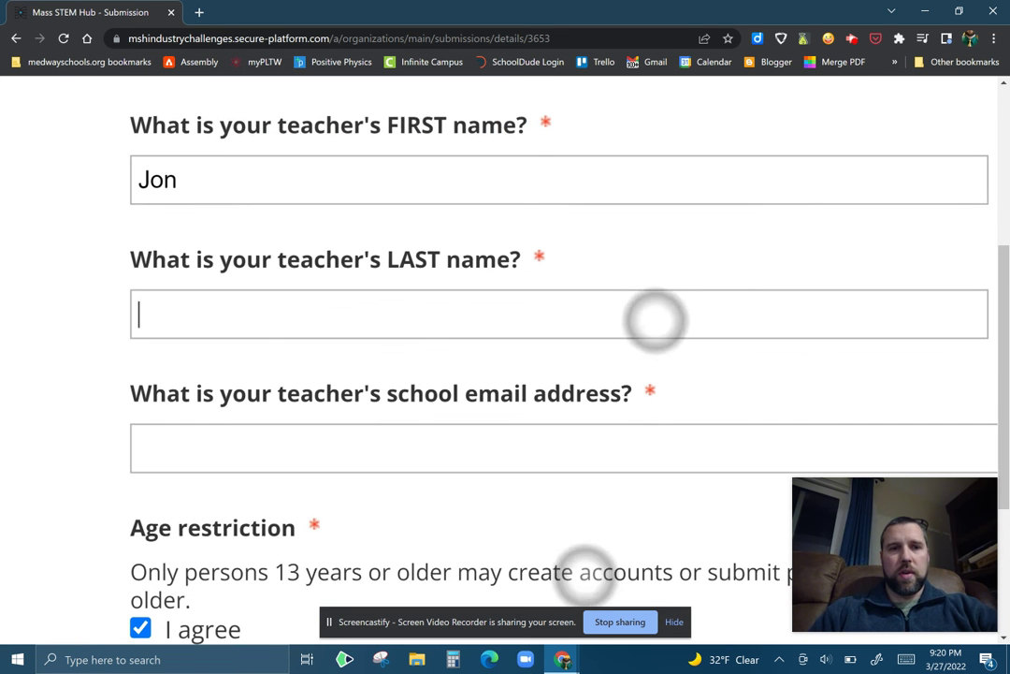
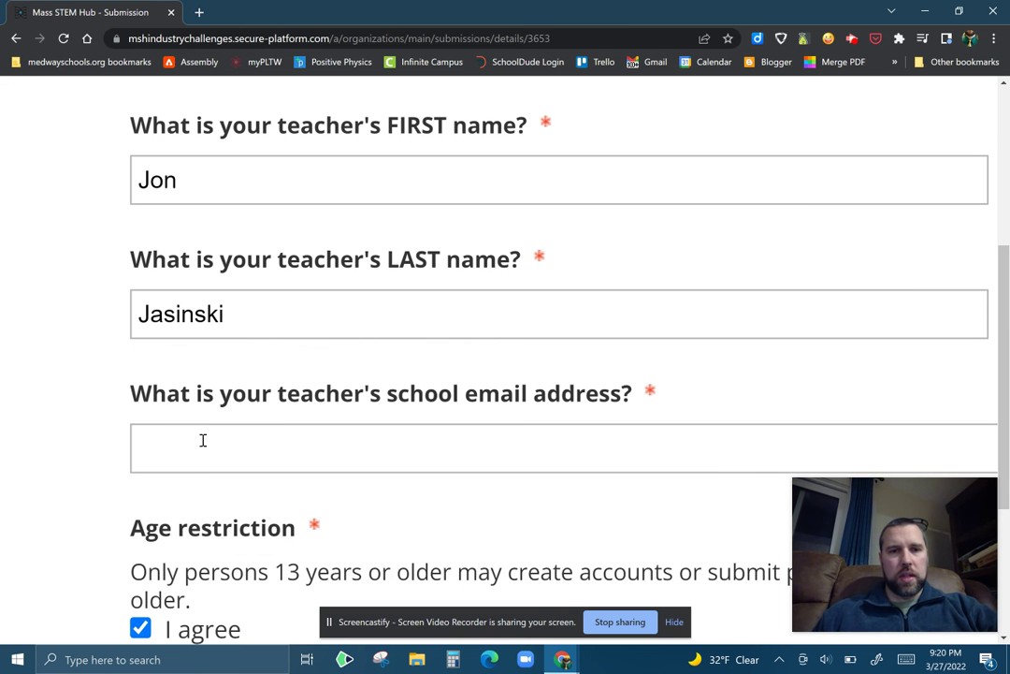
{"action": "left_click", "coordinate": [203, 440]}
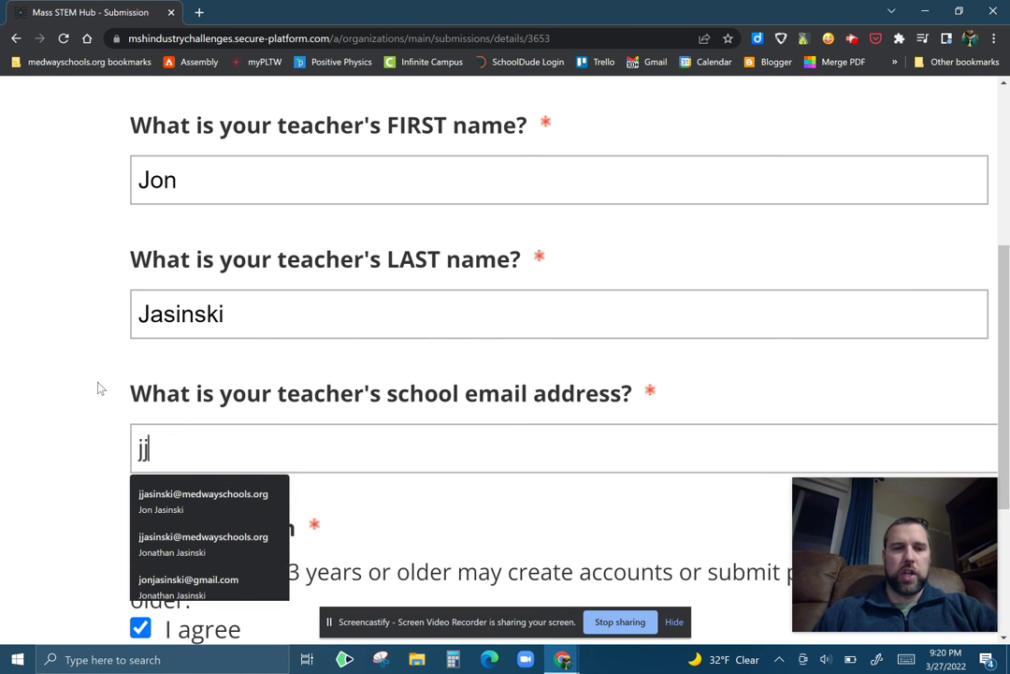
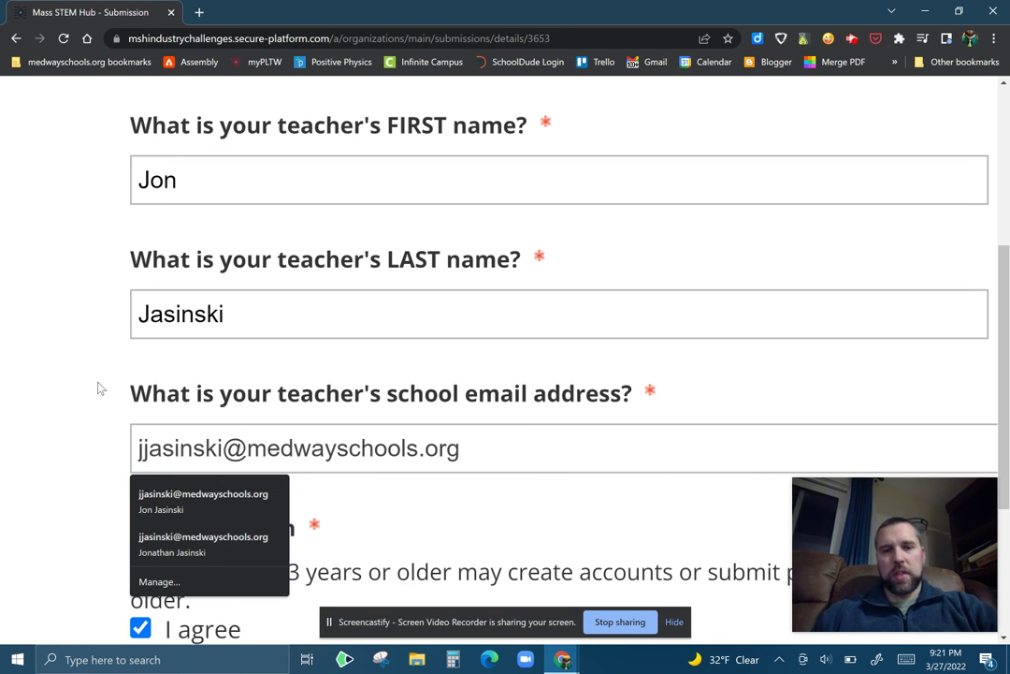
{"action": "left_click", "coordinate": [112, 486]}
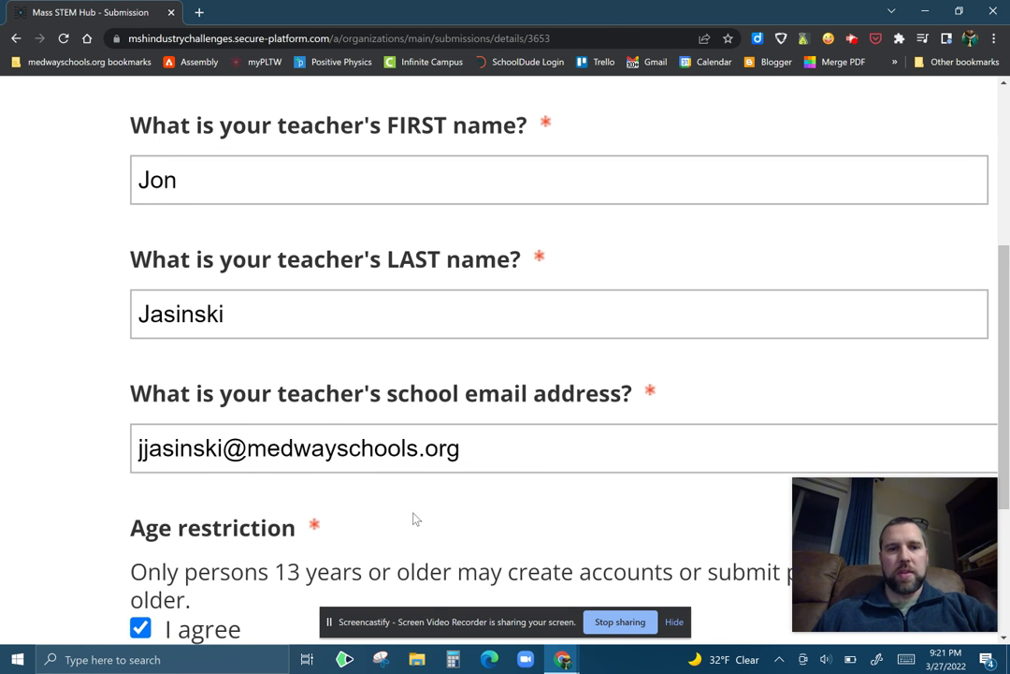
Step: Tick the Terms of Service 'I agree' checkbox and return to the top of the contact form
{"action": "scroll", "coordinate": [413, 518], "scroll_direction": "down", "scroll_amount": 1}
{"action": "scroll", "coordinate": [414, 518], "scroll_direction": "down", "scroll_amount": 2}
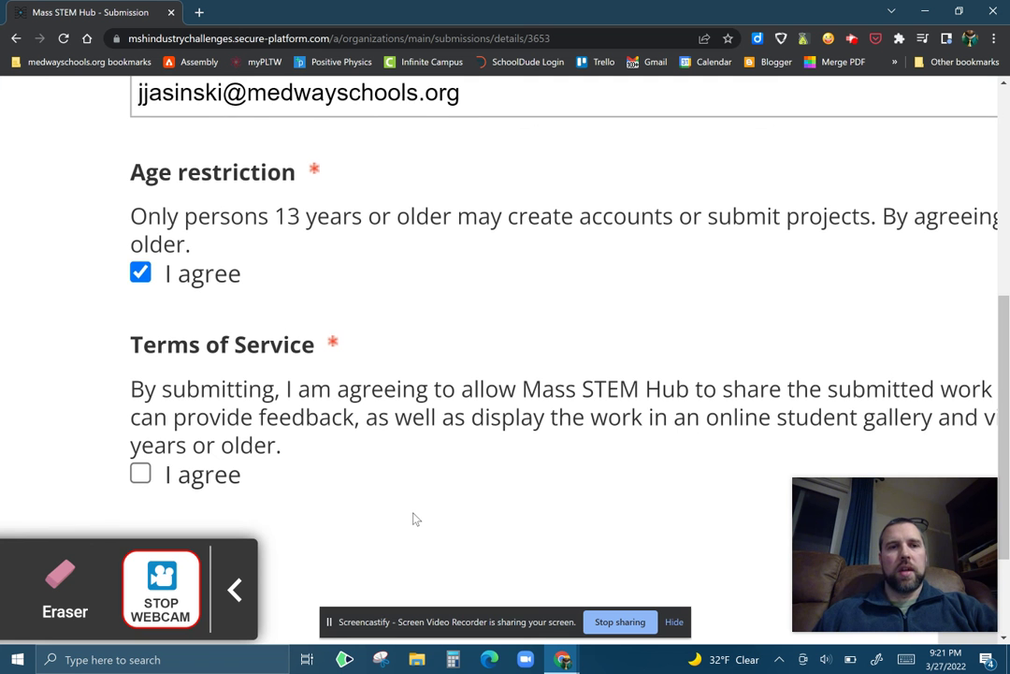
{"action": "scroll", "coordinate": [237, 299], "scroll_direction": "down", "scroll_amount": 1}
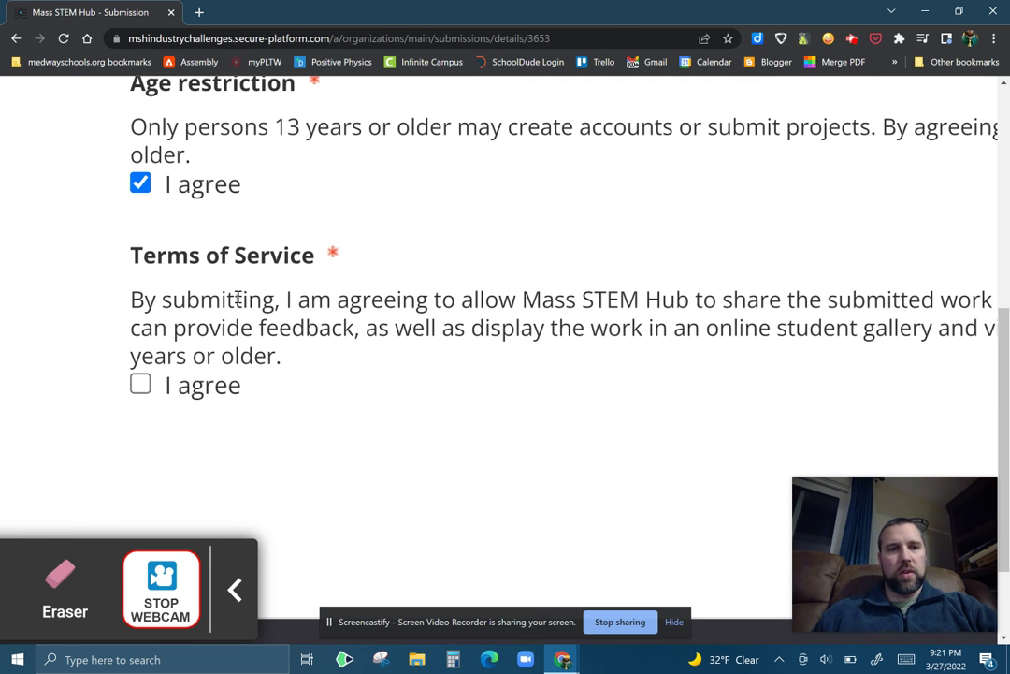
{"action": "left_click", "coordinate": [140, 384]}
{"action": "scroll", "coordinate": [365, 403], "scroll_direction": "up", "scroll_amount": 2}
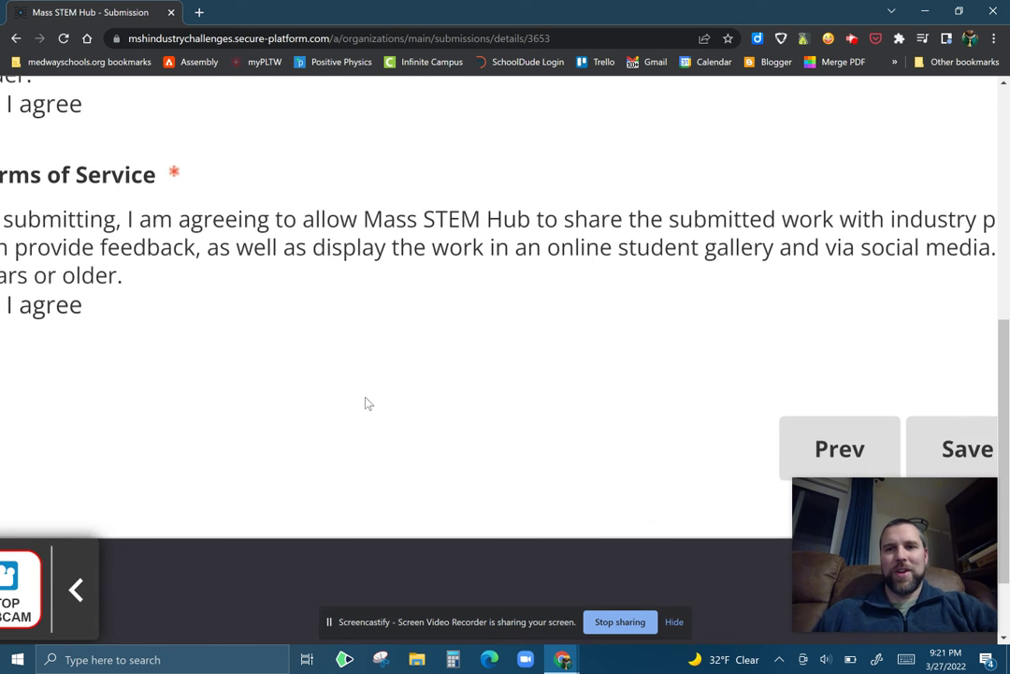
{"action": "scroll", "coordinate": [365, 403], "scroll_direction": "right", "scroll_amount": 5}
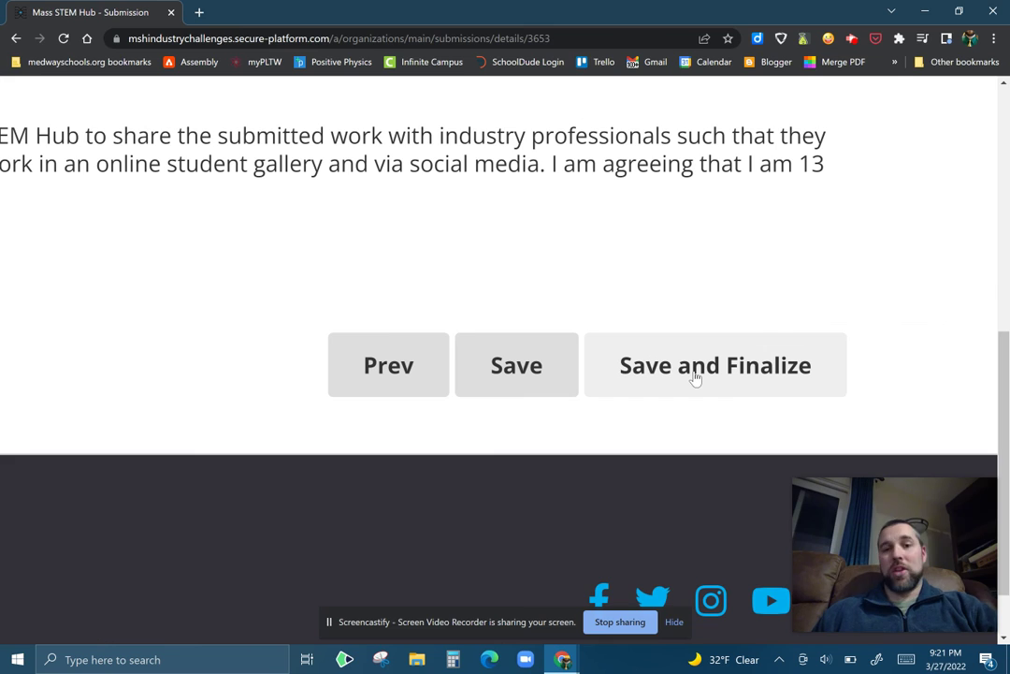
{"action": "scroll", "coordinate": [695, 368], "scroll_direction": "down", "scroll_amount": 5}
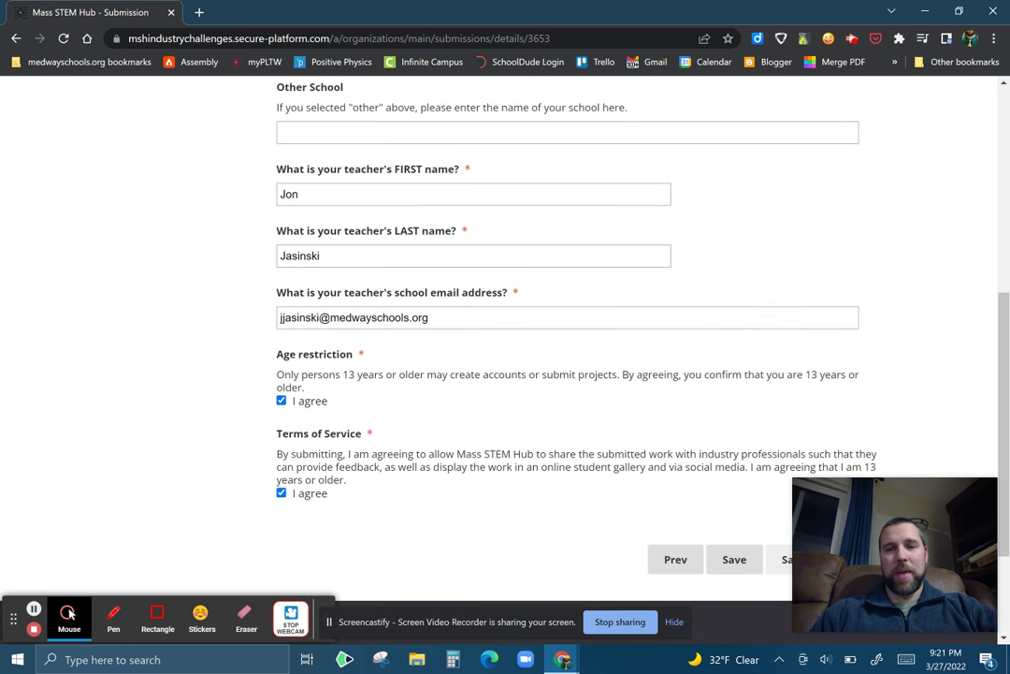
{"action": "scroll", "coordinate": [687, 510], "scroll_direction": "up", "scroll_amount": 5}
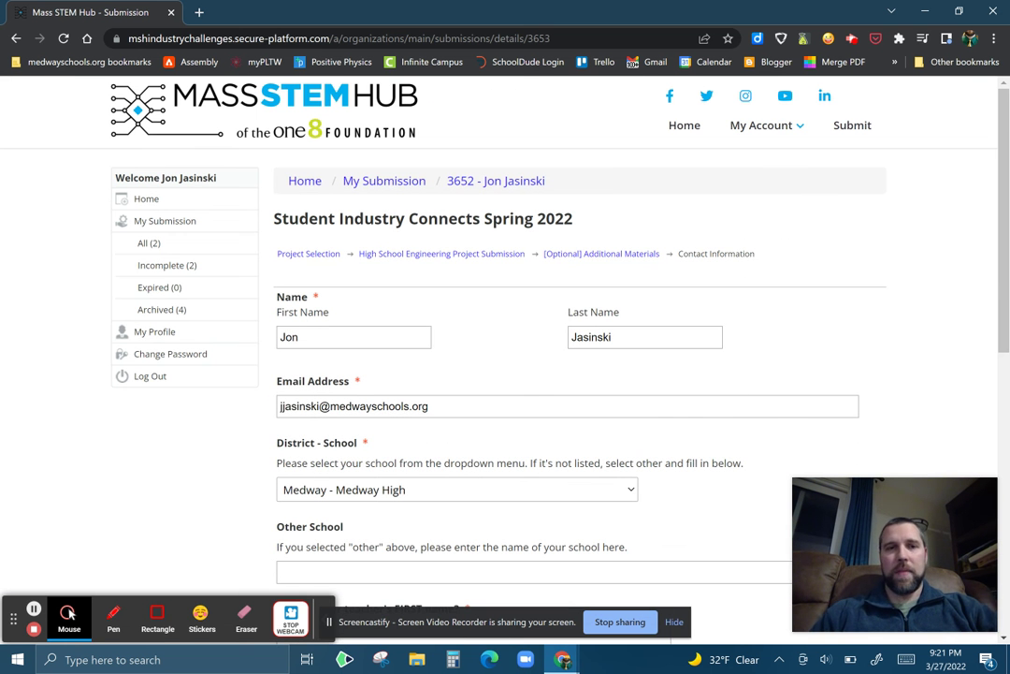